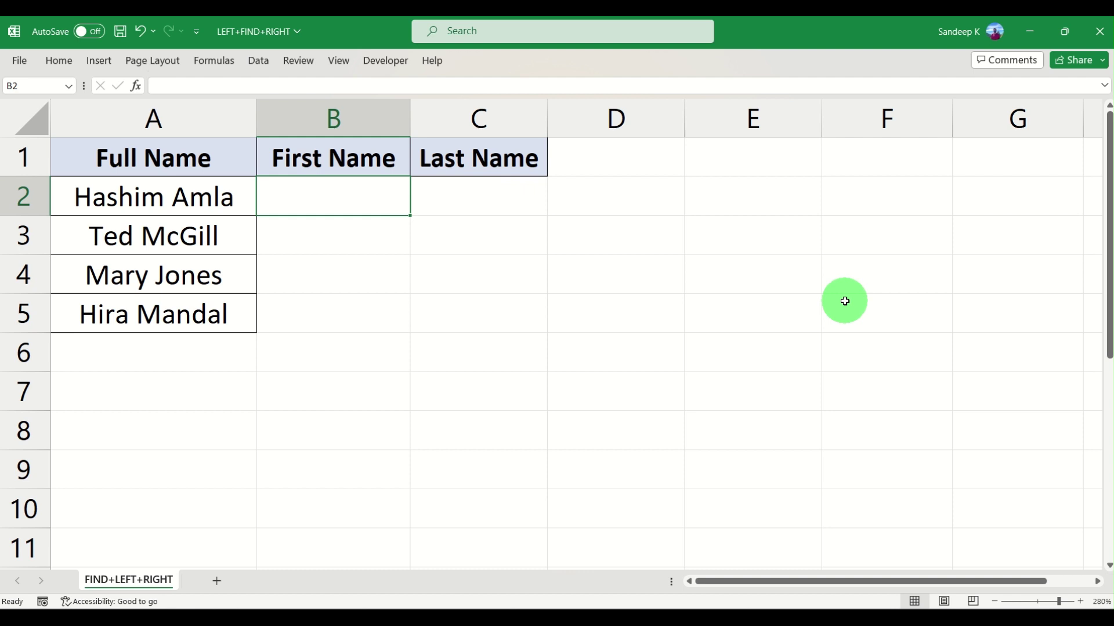
Enter =LEFT(A2,6) in B2 to pull the first name Hashim from Hashim Amla
{"action": "left_click", "coordinate": [165, 159]}
{"action": "left_click", "coordinate": [171, 199]}
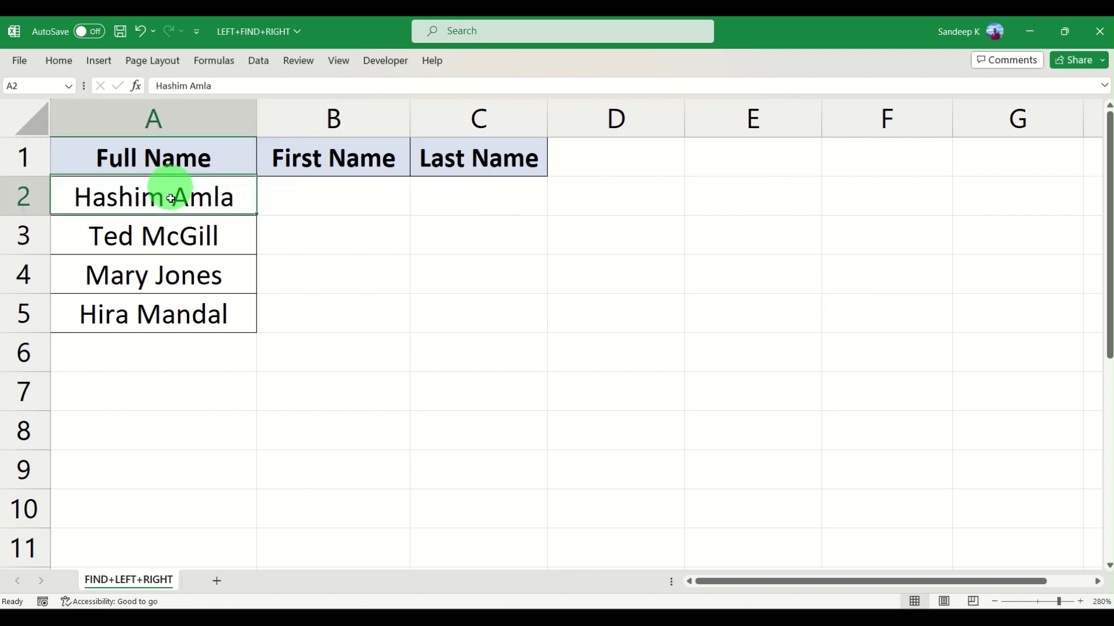
{"action": "left_click_drag", "start_coordinate": [170, 199], "coordinate": [170, 309]}
{"action": "left_click", "coordinate": [325, 186]}
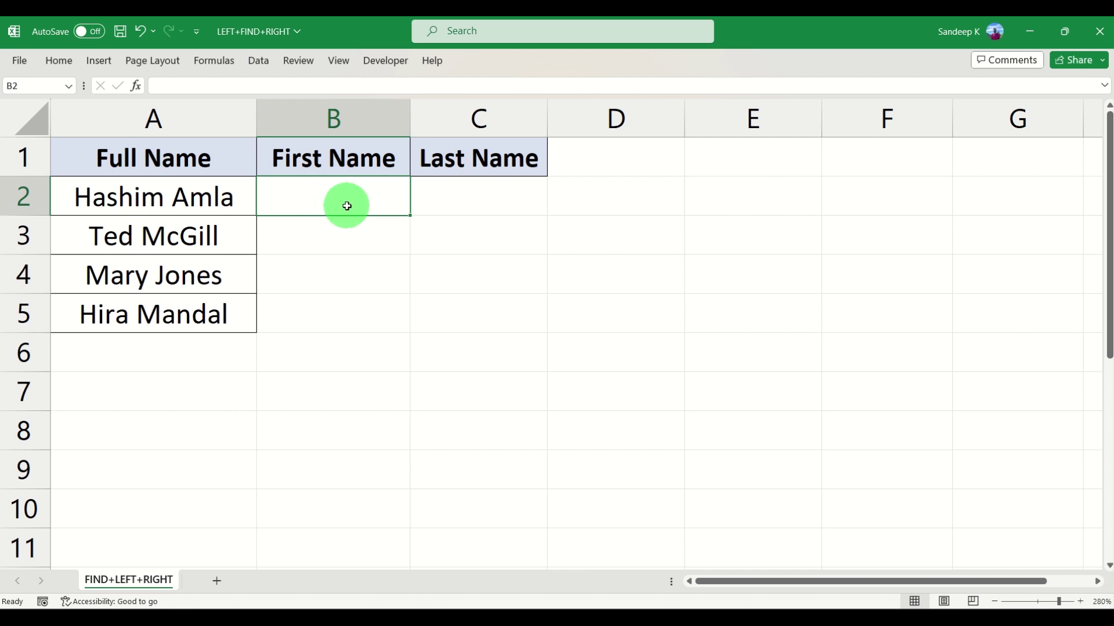
{"action": "type", "text": "="}
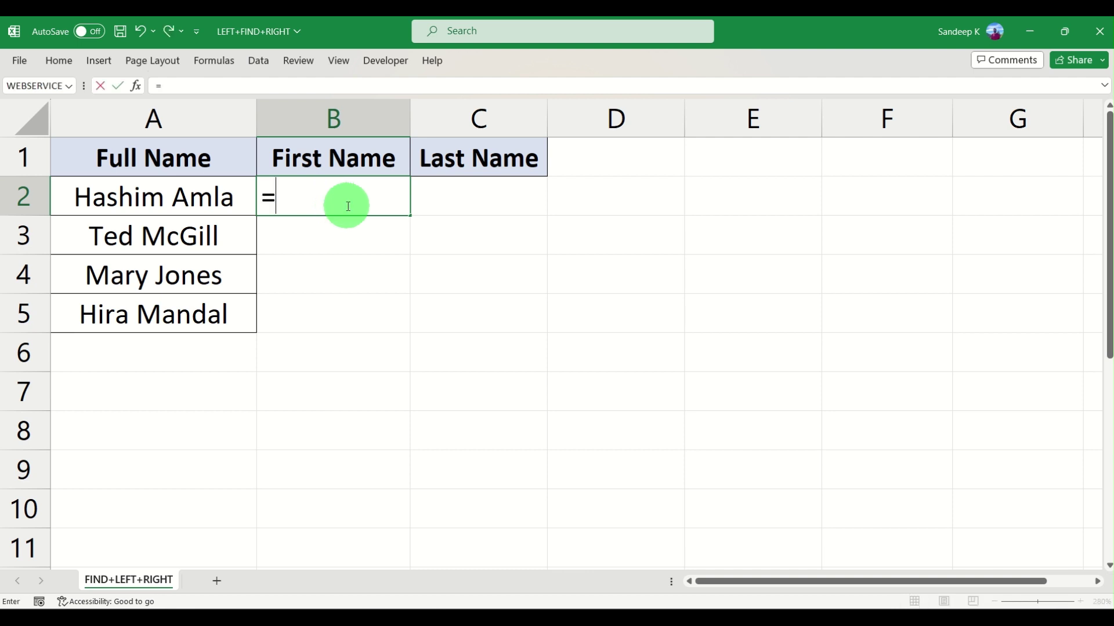
{"action": "type", "text": "left"}
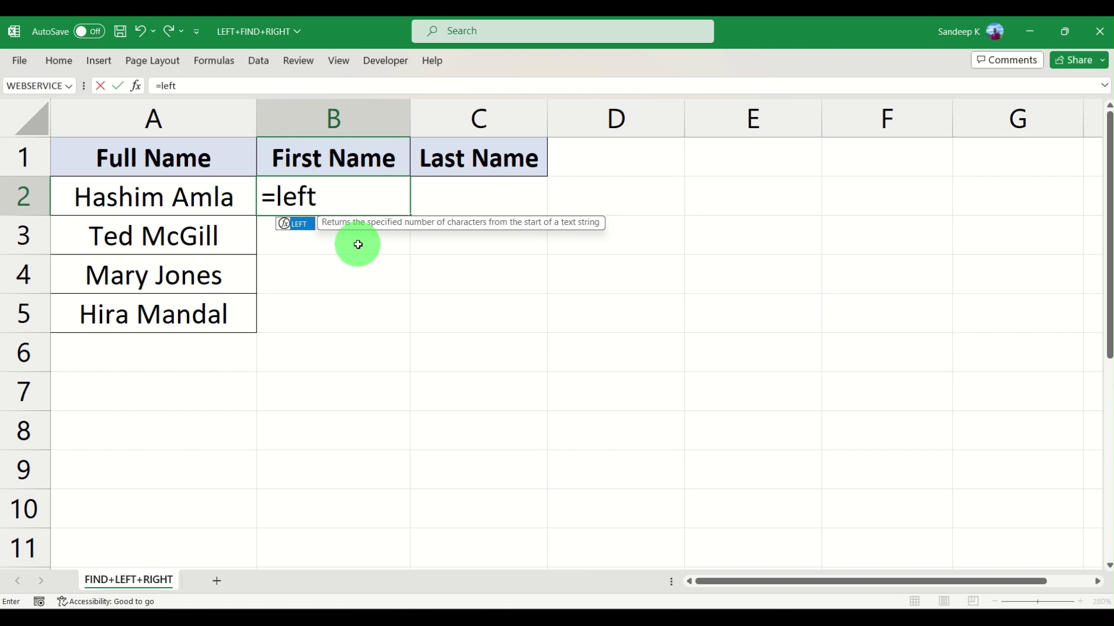
{"action": "key", "text": "Tab"}
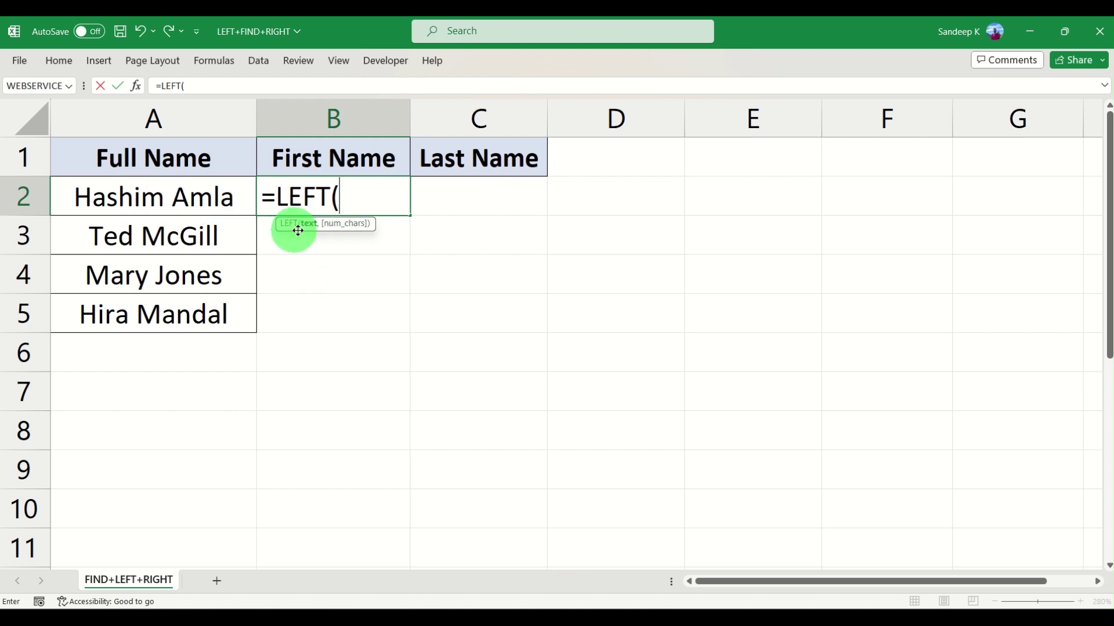
{"action": "left_click", "coordinate": [149, 199]}
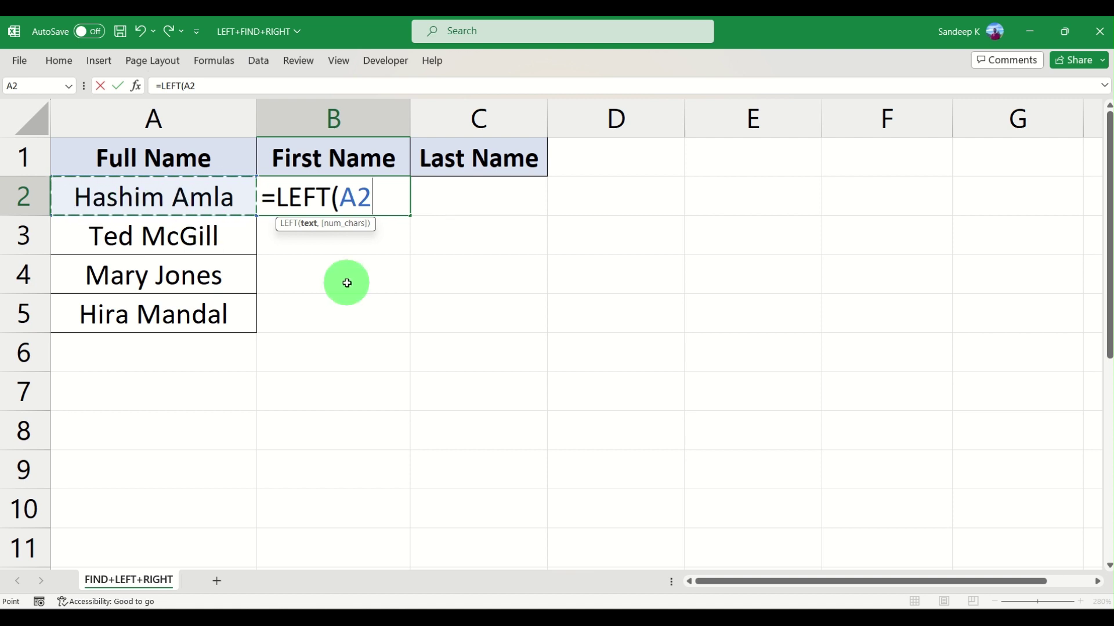
{"action": "type", "text": ","}
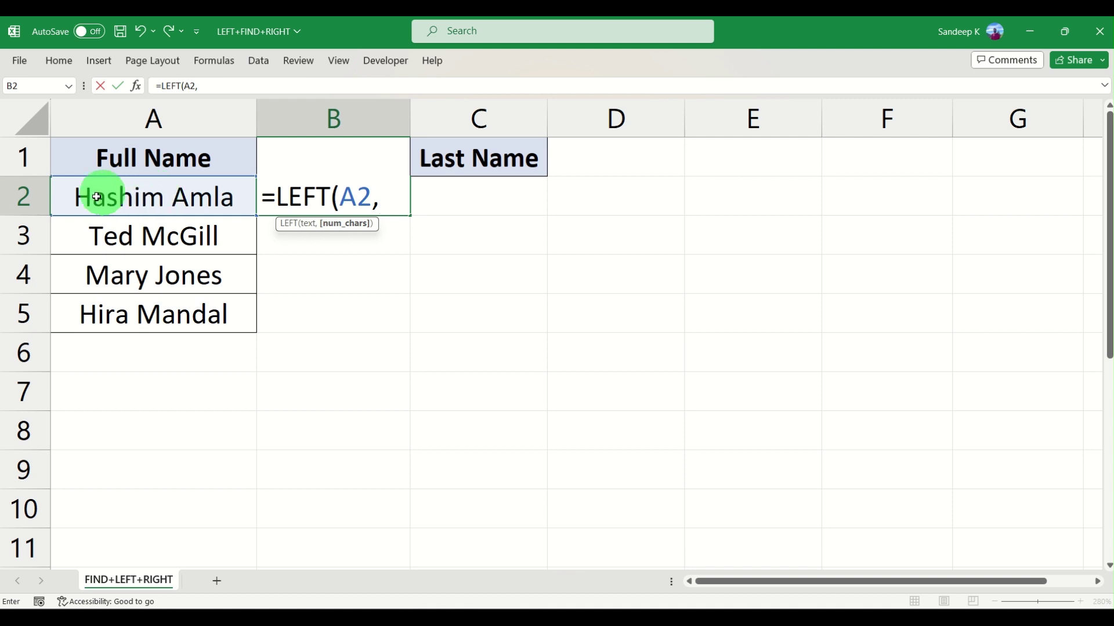
{"action": "type", "text": "6)"}
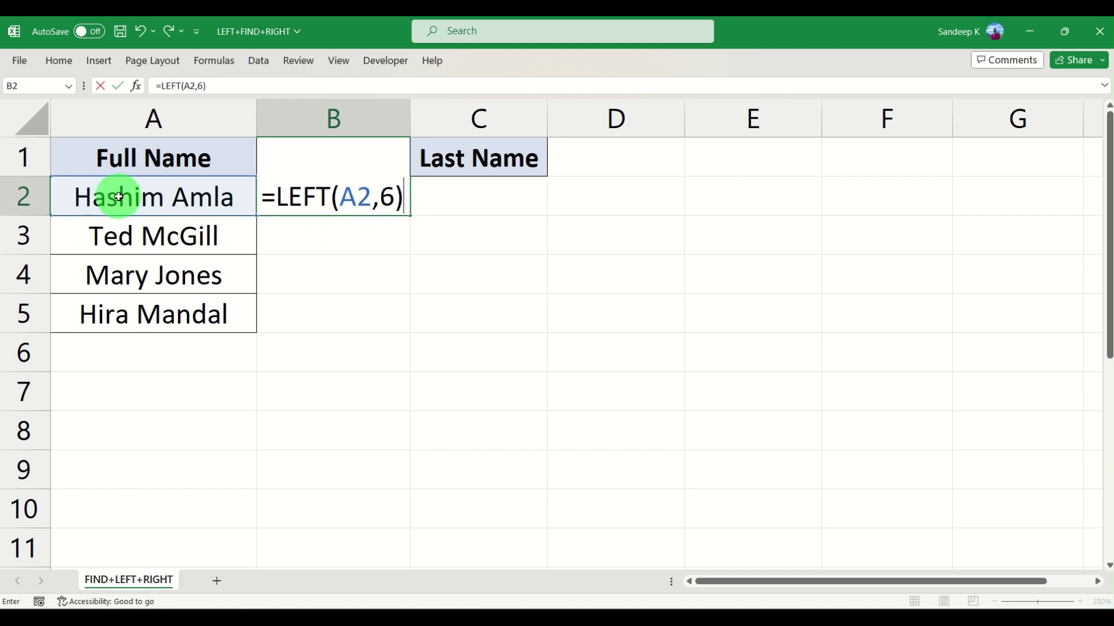
{"action": "key", "text": "Return"}
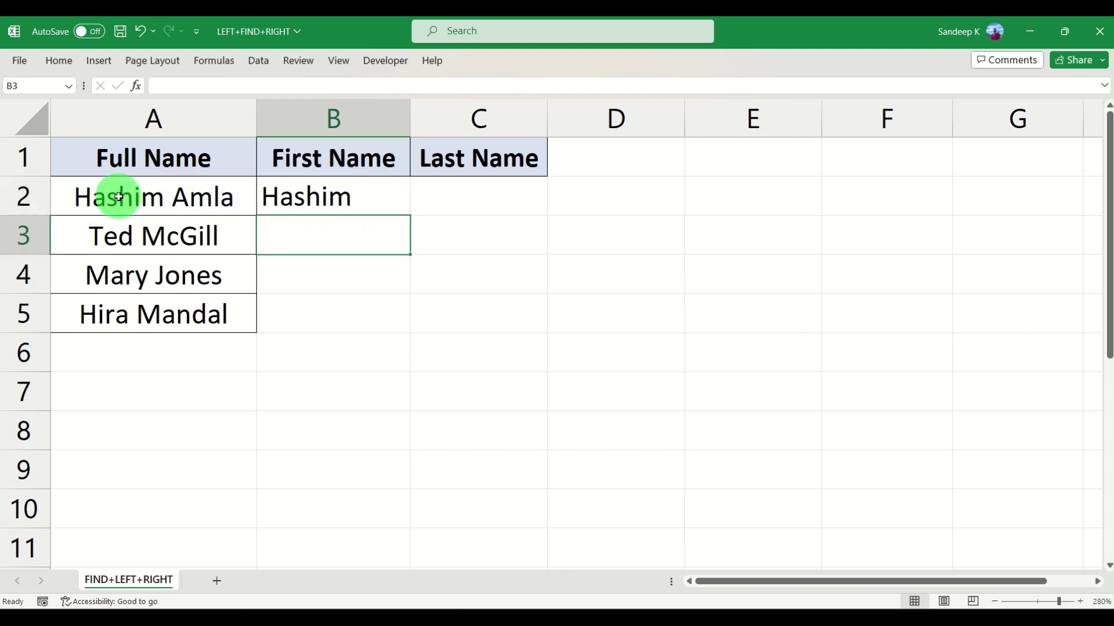
{"action": "left_click", "coordinate": [302, 198]}
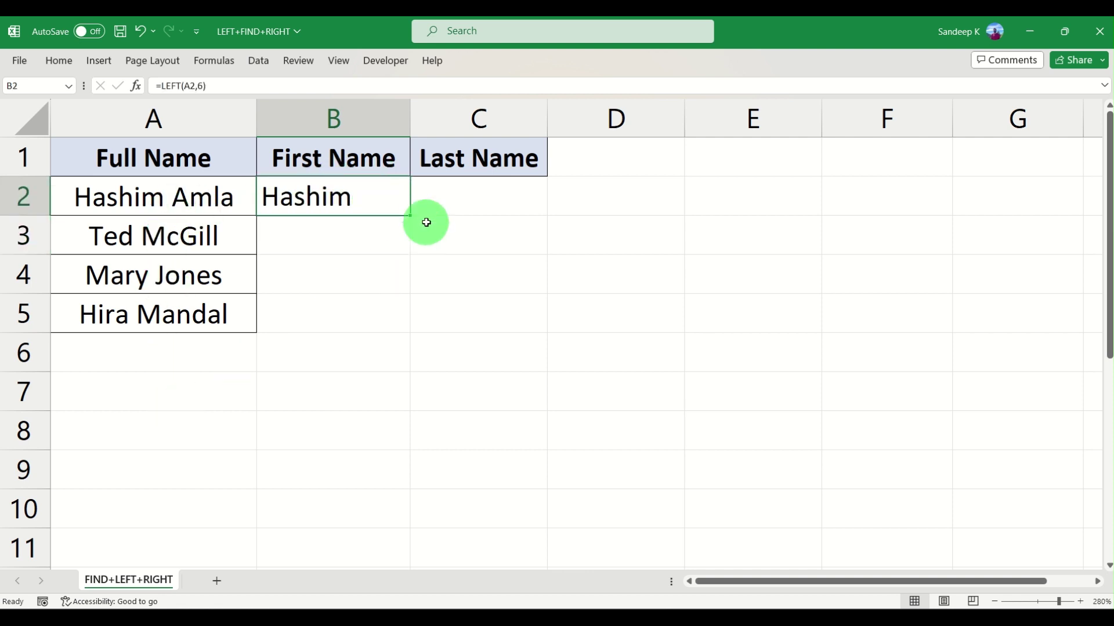
Fill =LEFT(A2,6) down to B5 and inspect the truncated results like Ted Mc
{"action": "left_click_drag", "start_coordinate": [410, 216], "coordinate": [410, 329]}
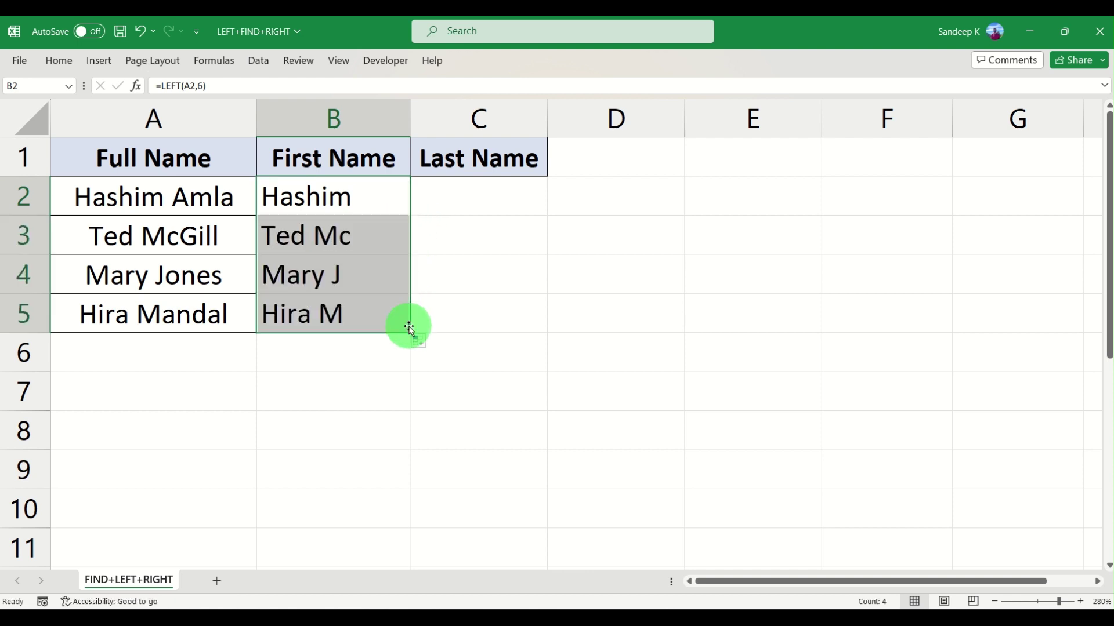
{"action": "left_click", "coordinate": [374, 235]}
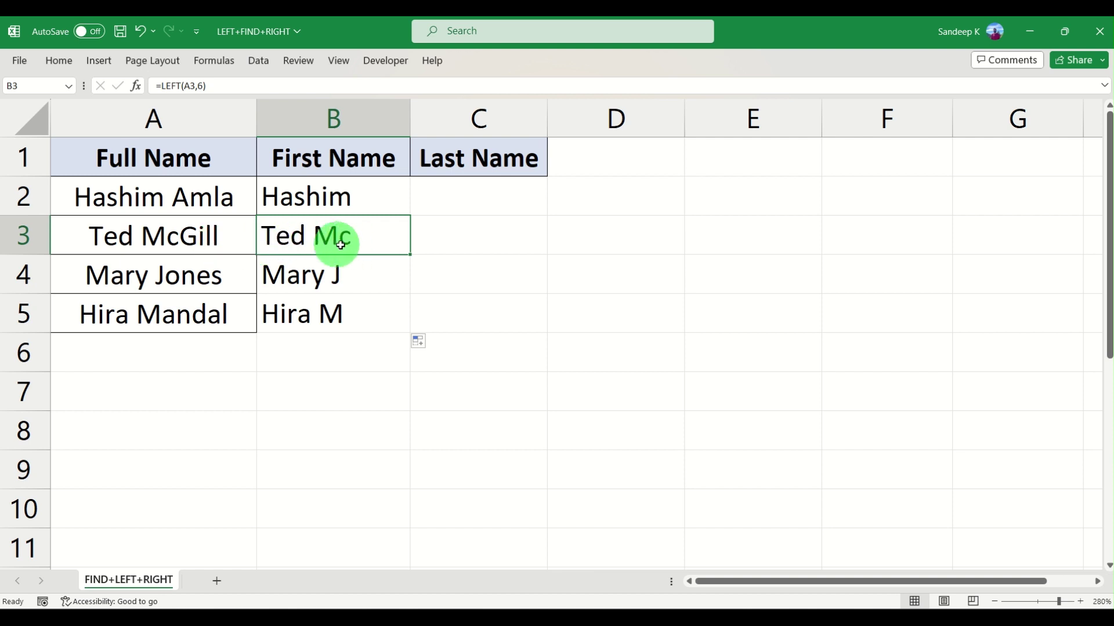
{"action": "left_click", "coordinate": [335, 200]}
{"action": "left_click", "coordinate": [214, 87]}
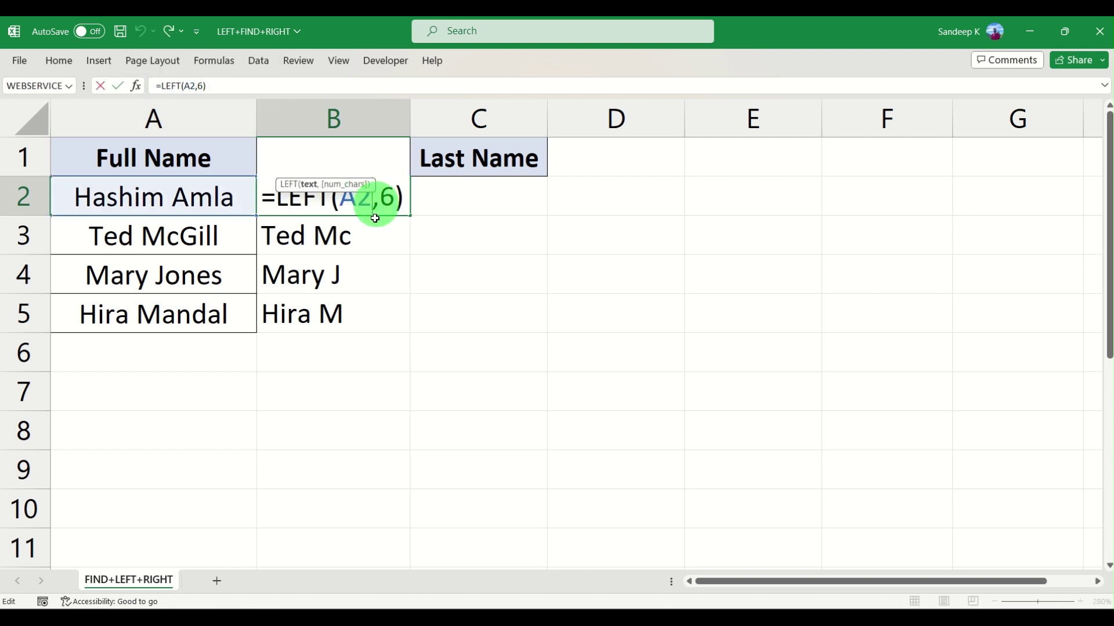
{"action": "key", "text": "Return"}
{"action": "left_click", "coordinate": [374, 199]}
{"action": "double_click", "coordinate": [389, 197]}
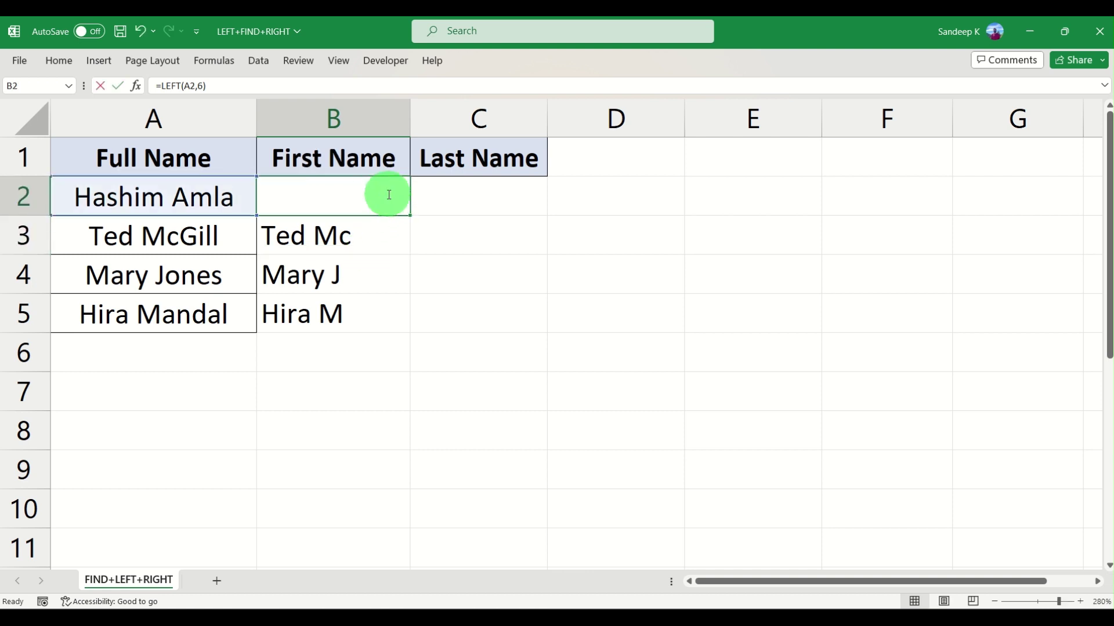
{"action": "key", "text": "Return"}
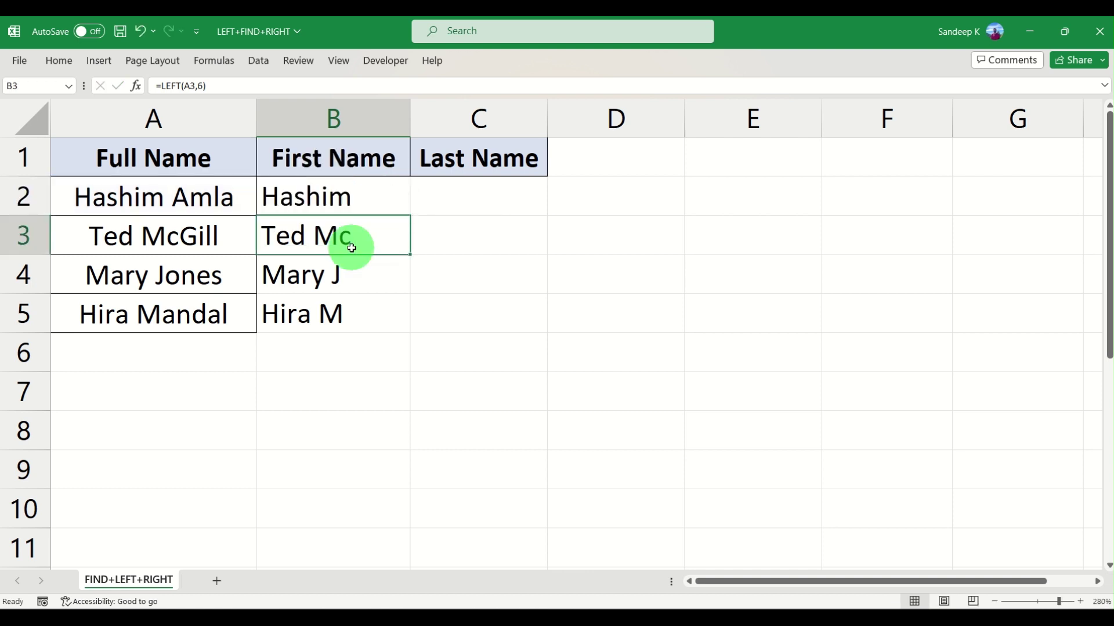
Clear the truncated names in B3:B5 and reopen B2's formula for editing
{"action": "left_click_drag", "start_coordinate": [348, 240], "coordinate": [349, 328]}
{"action": "key", "text": "Delete"}
{"action": "left_click", "coordinate": [348, 200]}
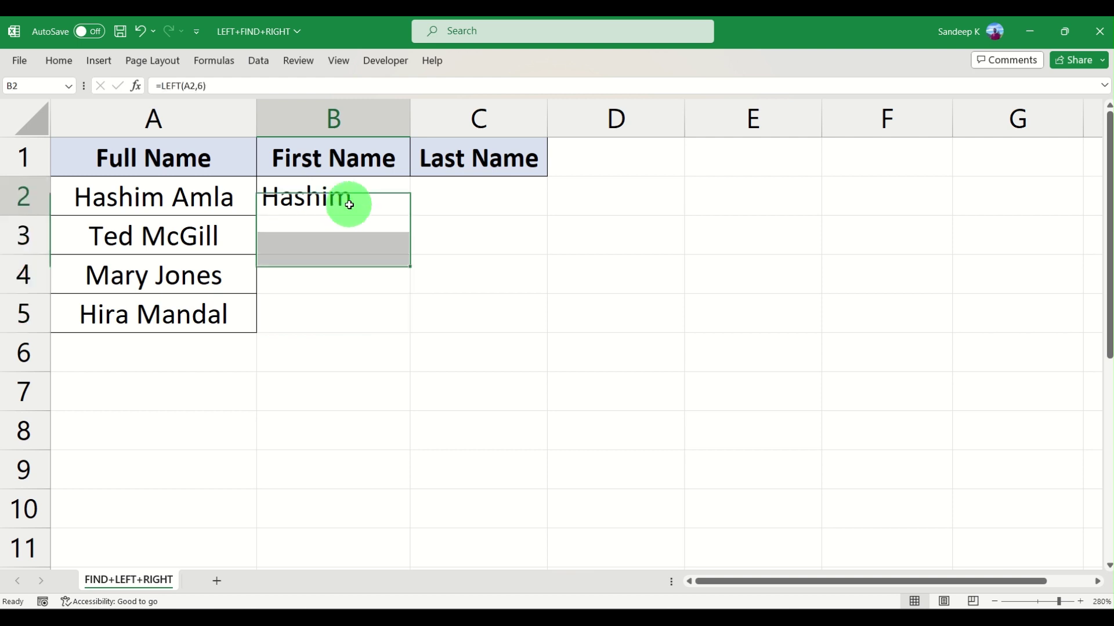
{"action": "double_click", "coordinate": [386, 191]}
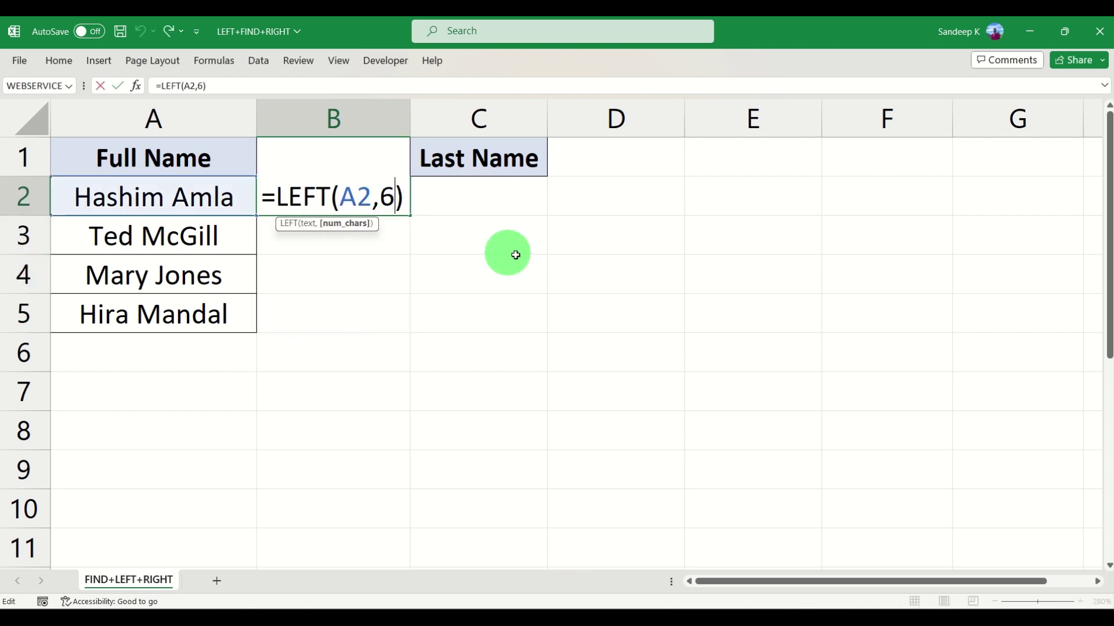
Replace the fixed count 6 in B2's LEFT formula with a FIND( call
{"action": "key", "text": "Delete"}
{"action": "key", "text": "BackSpace"}
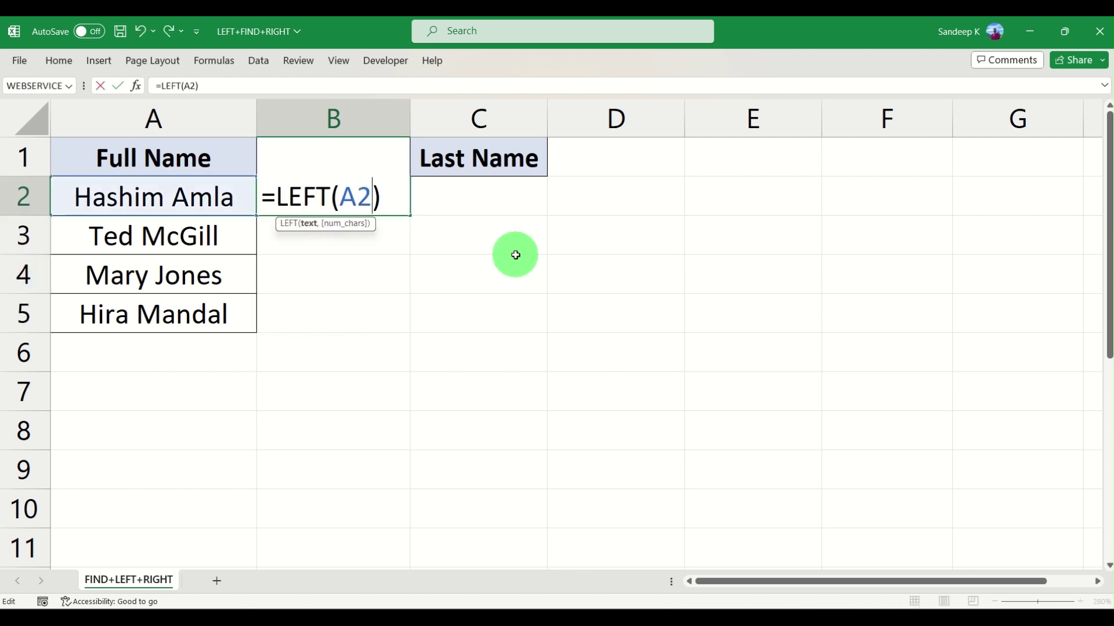
{"action": "type", "text": ","}
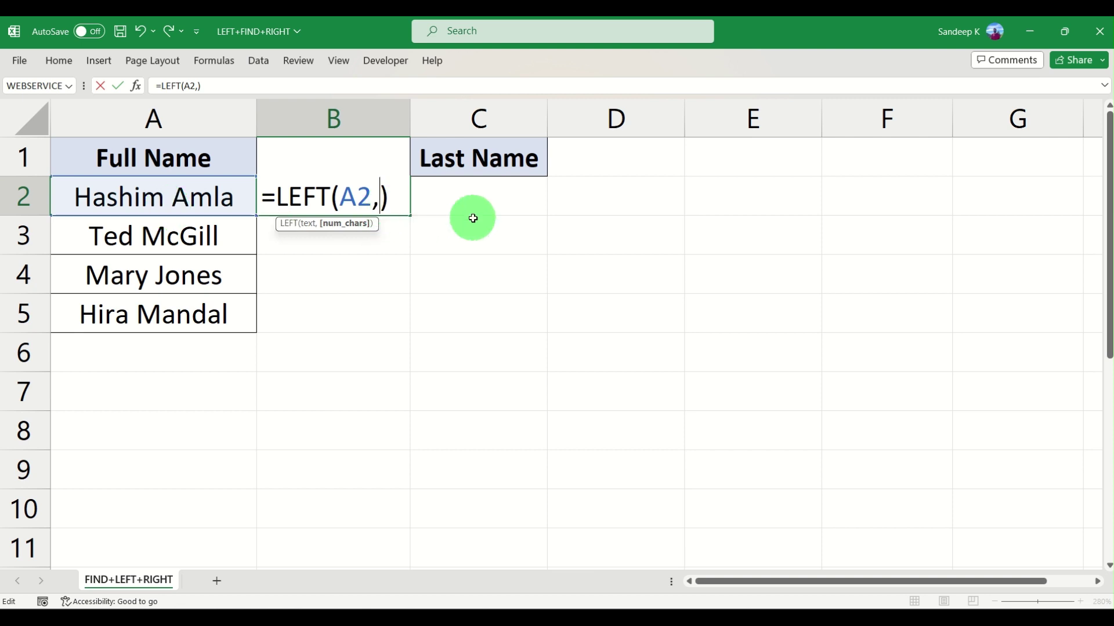
{"action": "type", "text": "FIND"}
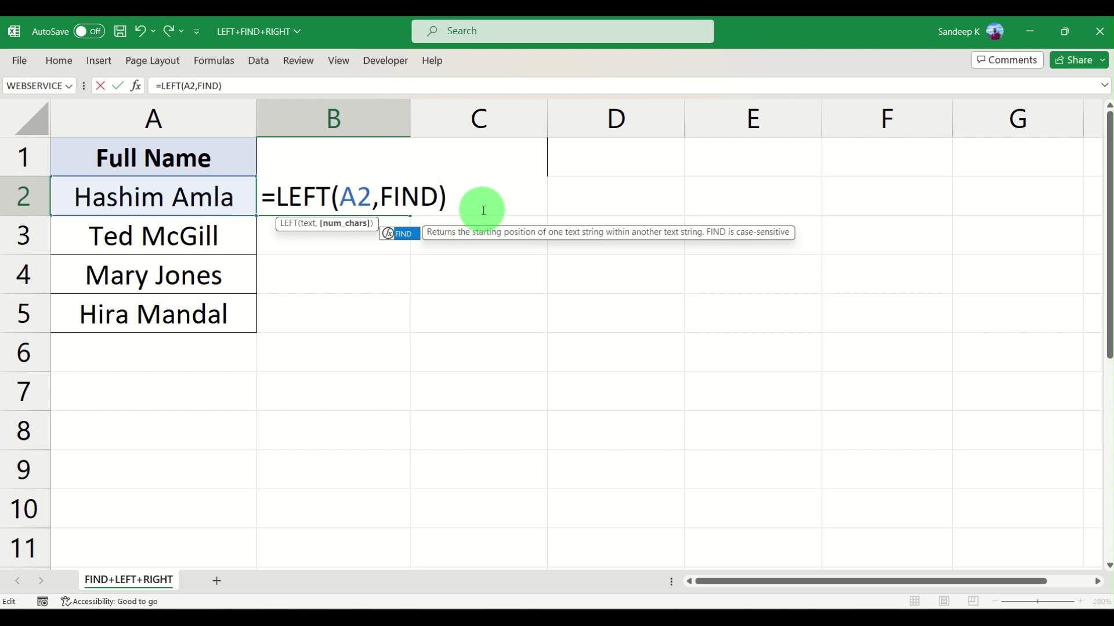
{"action": "type", "text": "("}
Complete and commit B2 as =LEFT(A2,FIND(" ",A2)), returning Hashim
{"action": "key", "text": "Left"}
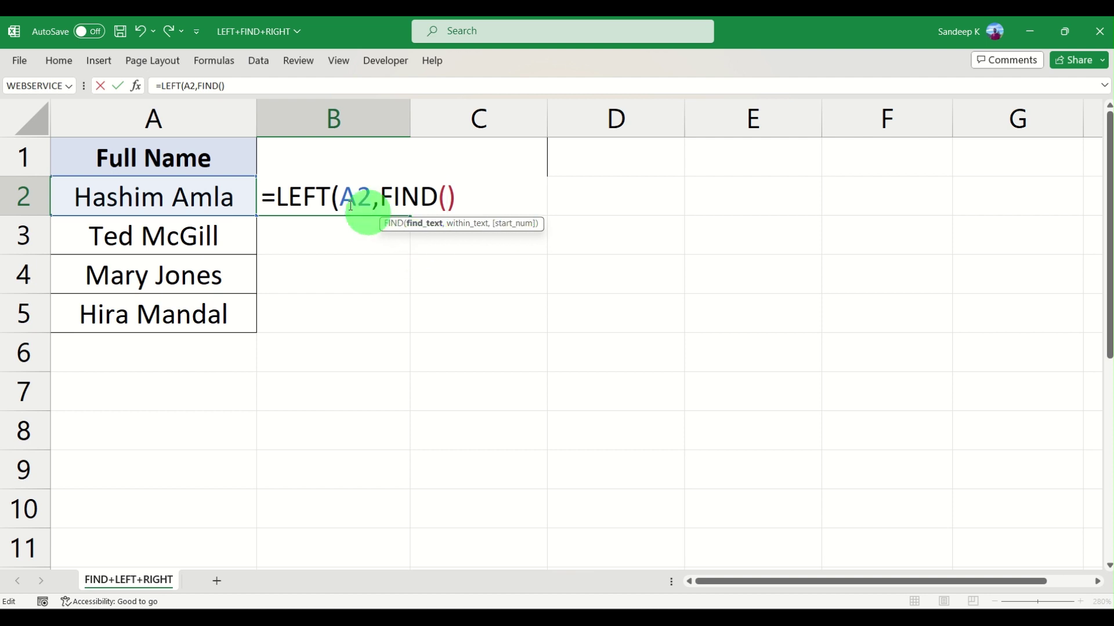
{"action": "left_click", "coordinate": [165, 195]}
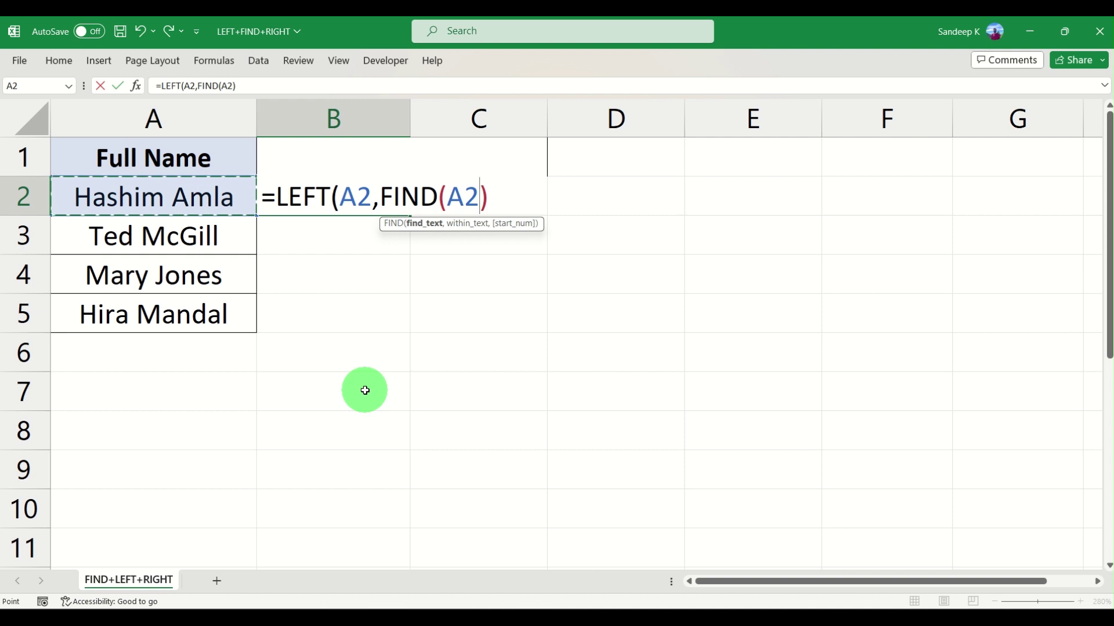
{"action": "key", "text": "BackSpace"}
{"action": "key", "text": "BackSpace"}
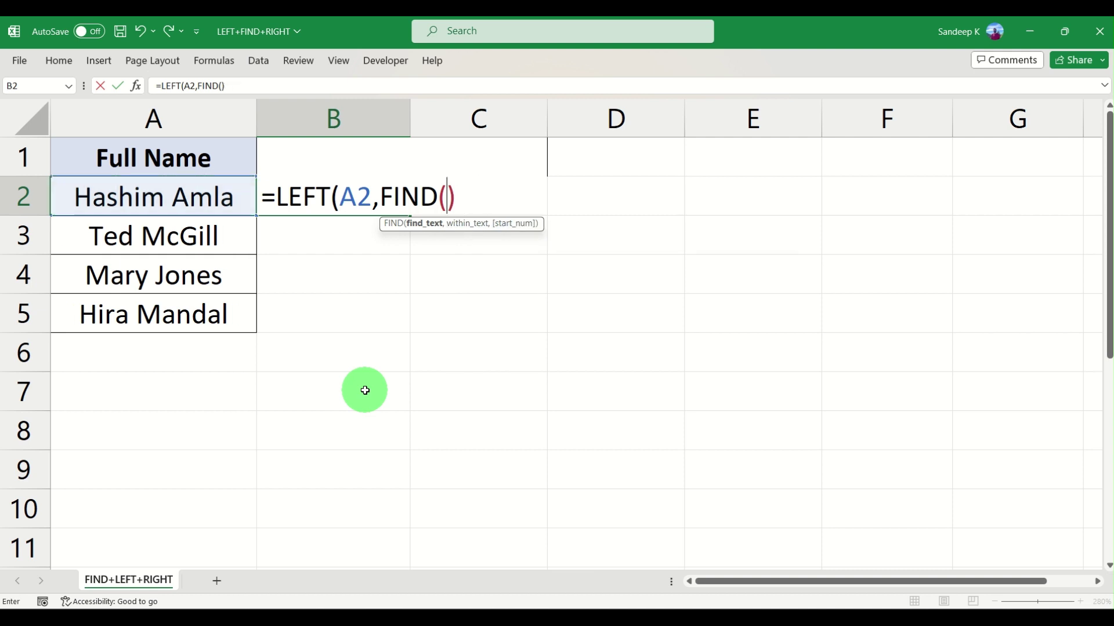
{"action": "type", "text": "\""}
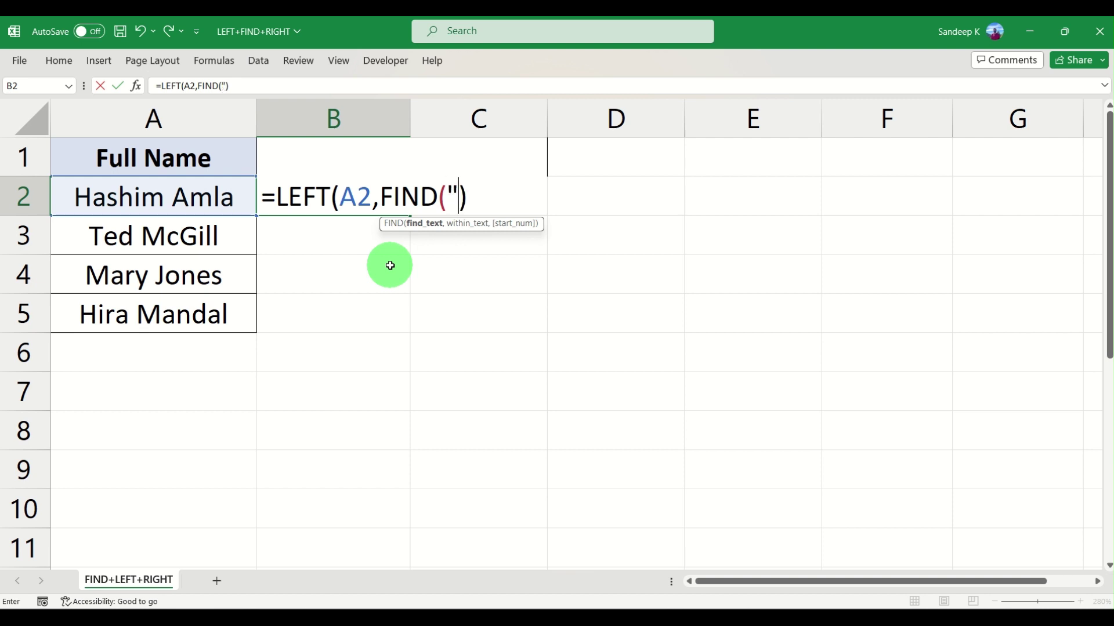
{"action": "type", "text": " \","}
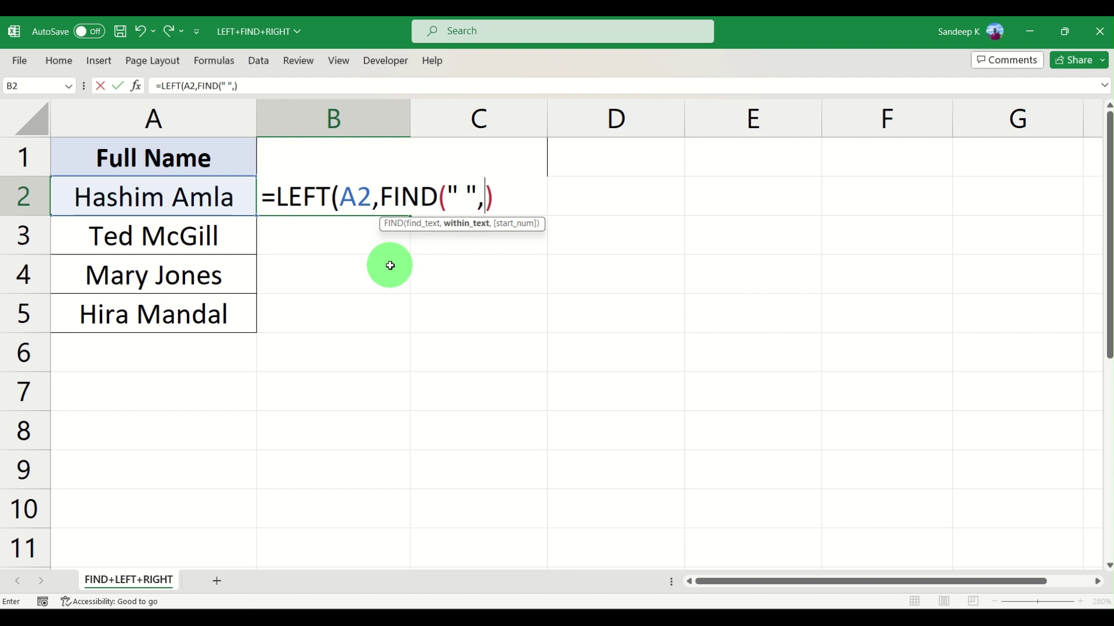
{"action": "left_click", "coordinate": [159, 194]}
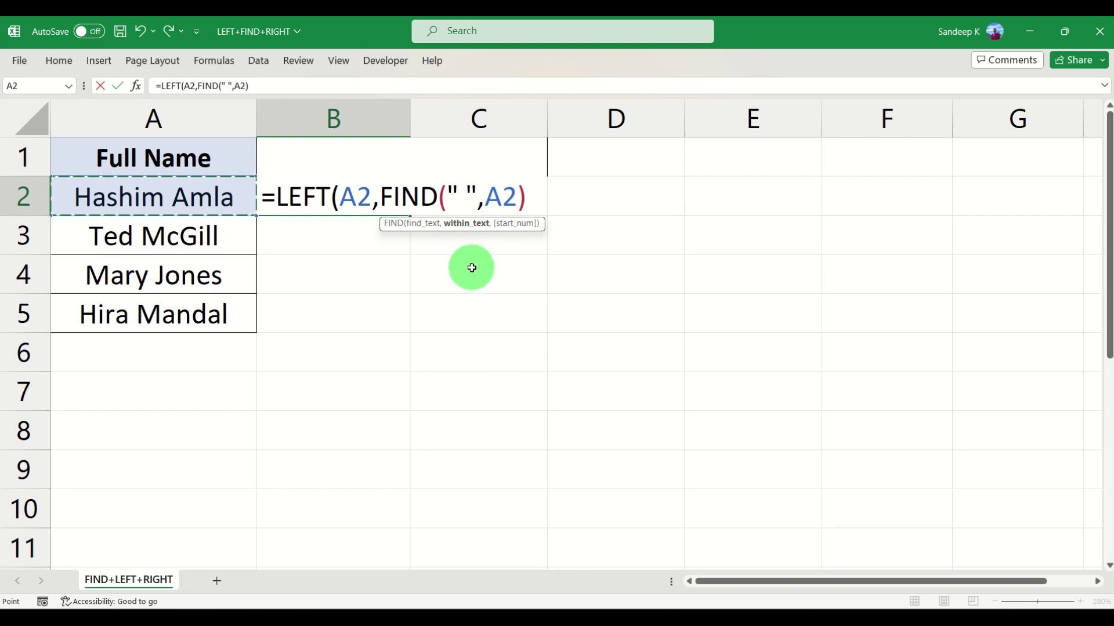
{"action": "key", "text": "Right"}
{"action": "key", "text": "Left"}
{"action": "left_click", "coordinate": [533, 196]}
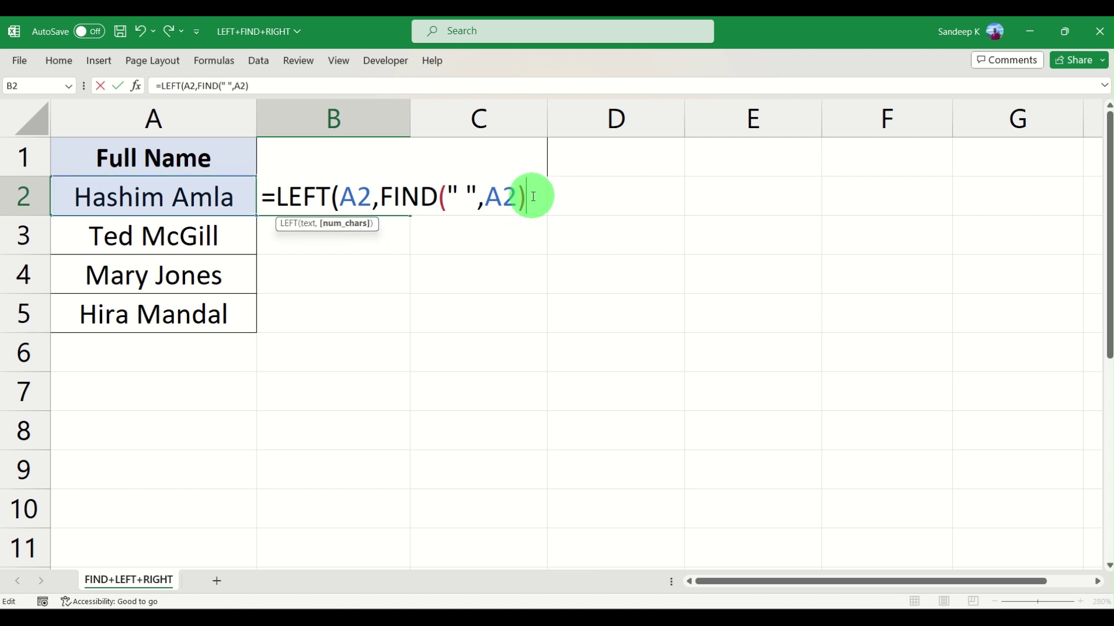
{"action": "type", "text": ")"}
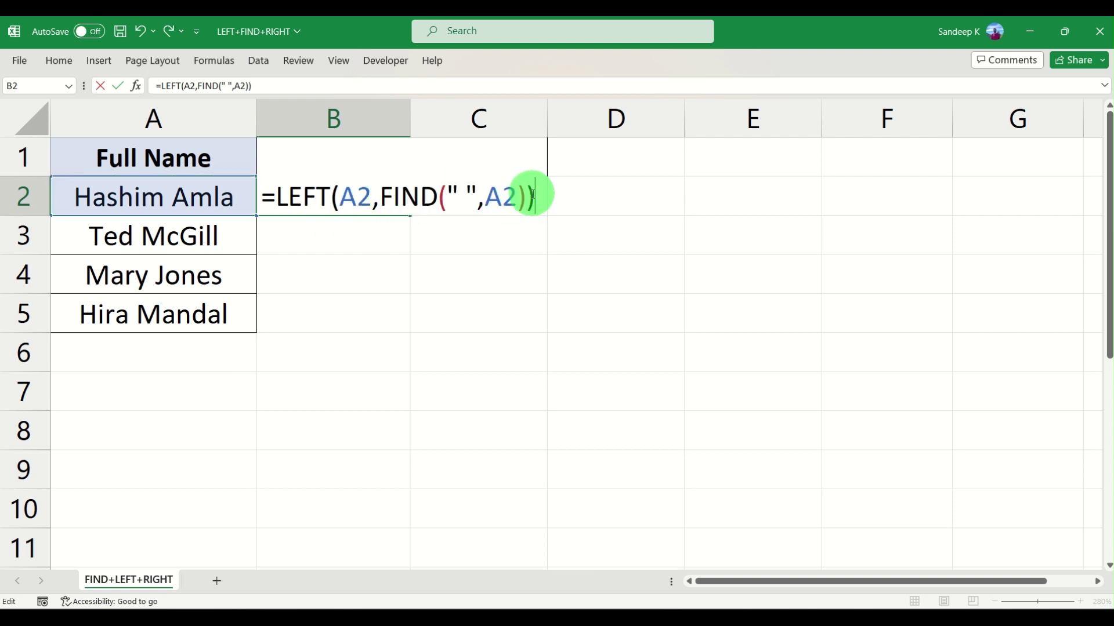
{"action": "key", "text": "Return"}
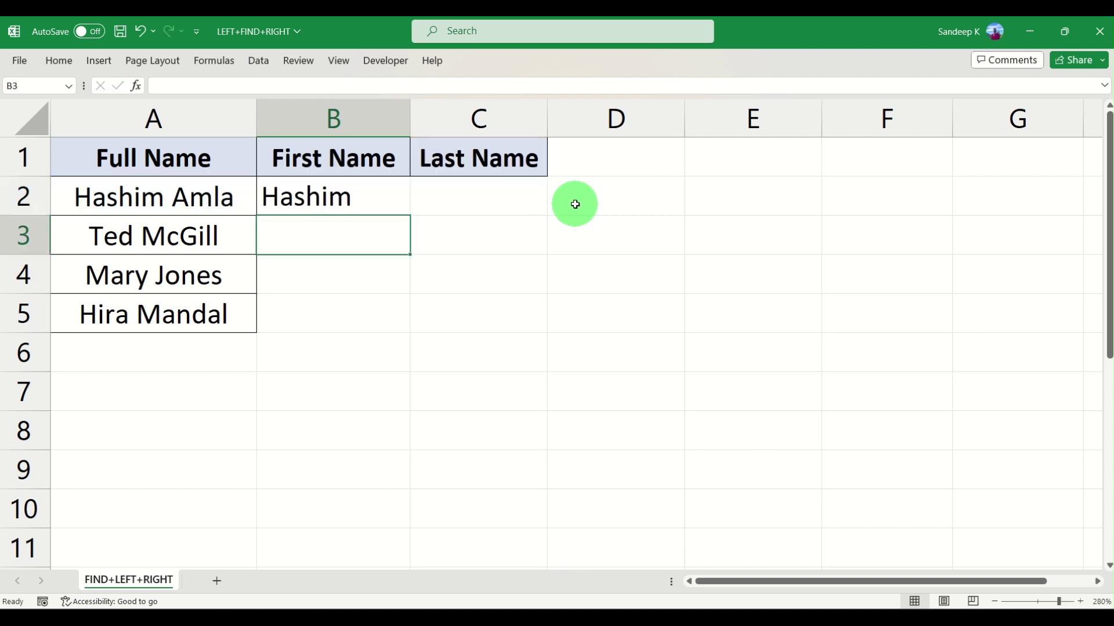
{"action": "left_click", "coordinate": [379, 188]}
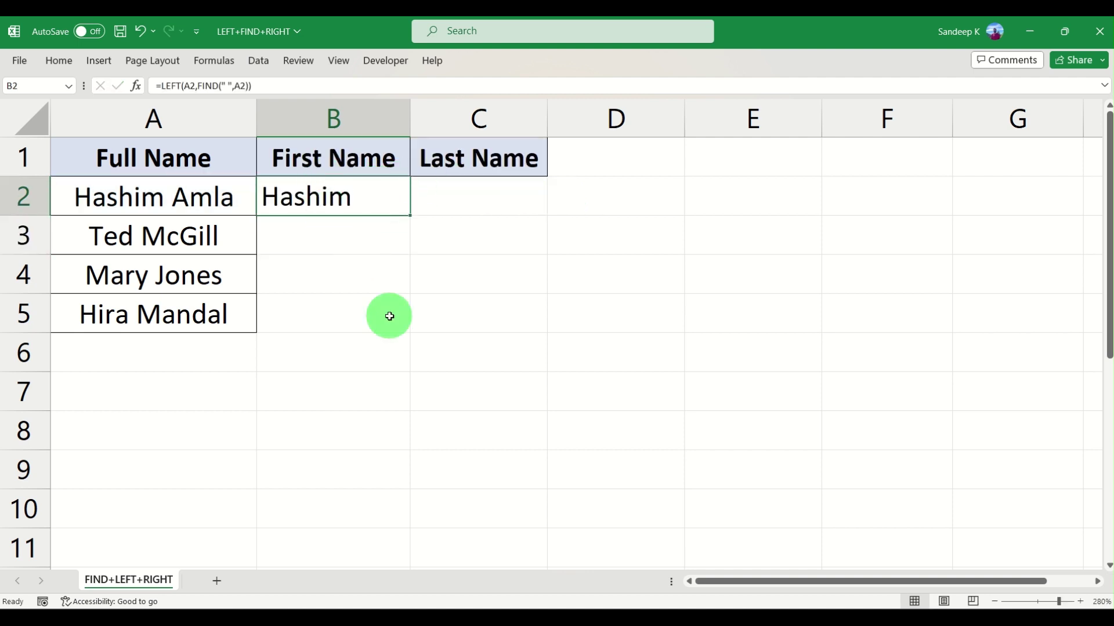
{"action": "double_click", "coordinate": [410, 215]}
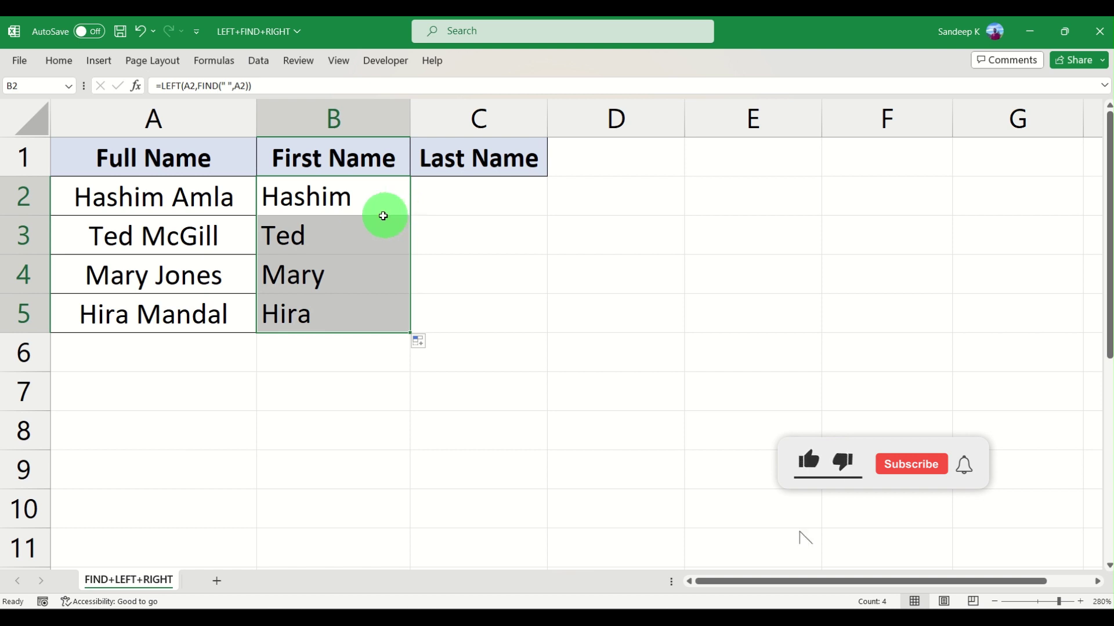
{"action": "left_click", "coordinate": [358, 249]}
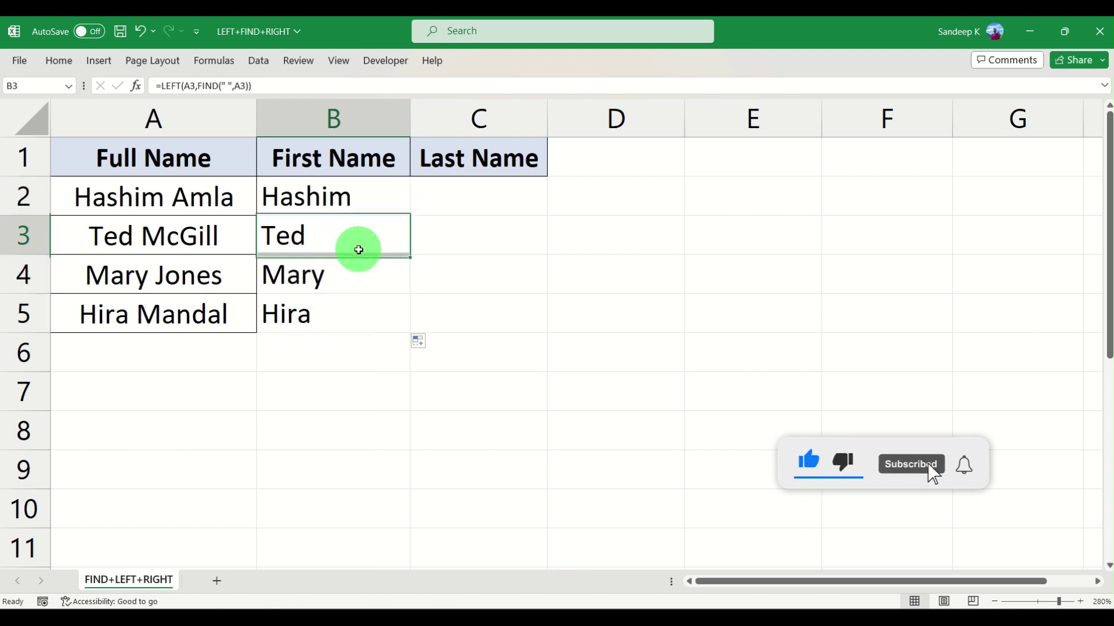
{"action": "left_click", "coordinate": [355, 308]}
{"action": "left_click", "coordinate": [355, 249]}
{"action": "left_click_drag", "start_coordinate": [359, 203], "coordinate": [352, 308]}
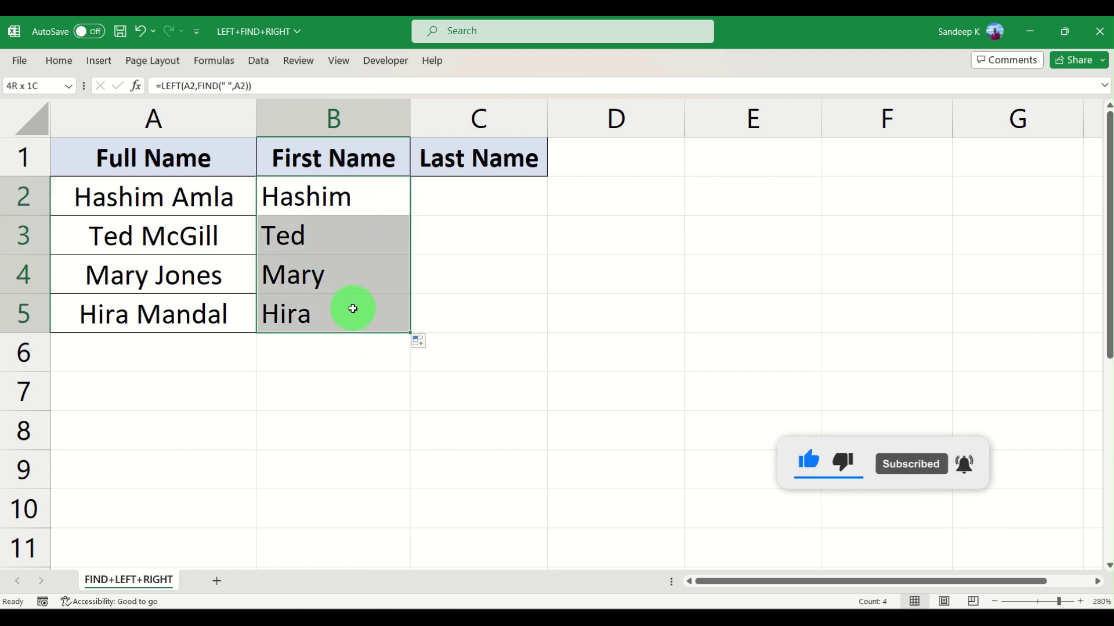
{"action": "left_click", "coordinate": [355, 307]}
{"action": "left_click", "coordinate": [348, 199]}
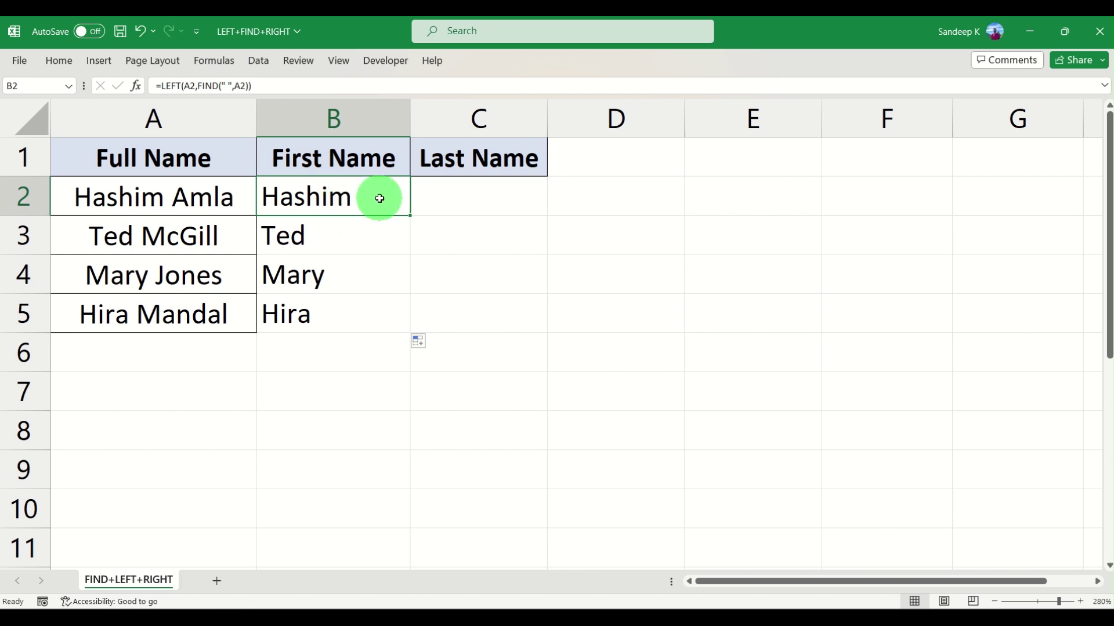
{"action": "left_click", "coordinate": [567, 194]}
{"action": "left_click", "coordinate": [345, 206]}
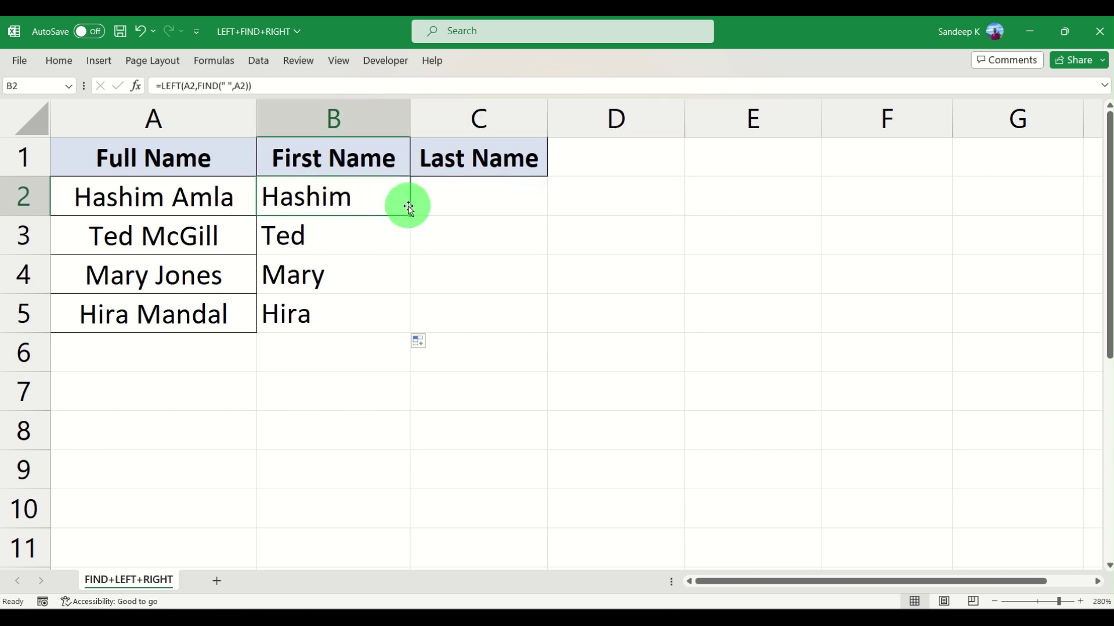
{"action": "left_click", "coordinate": [586, 204]}
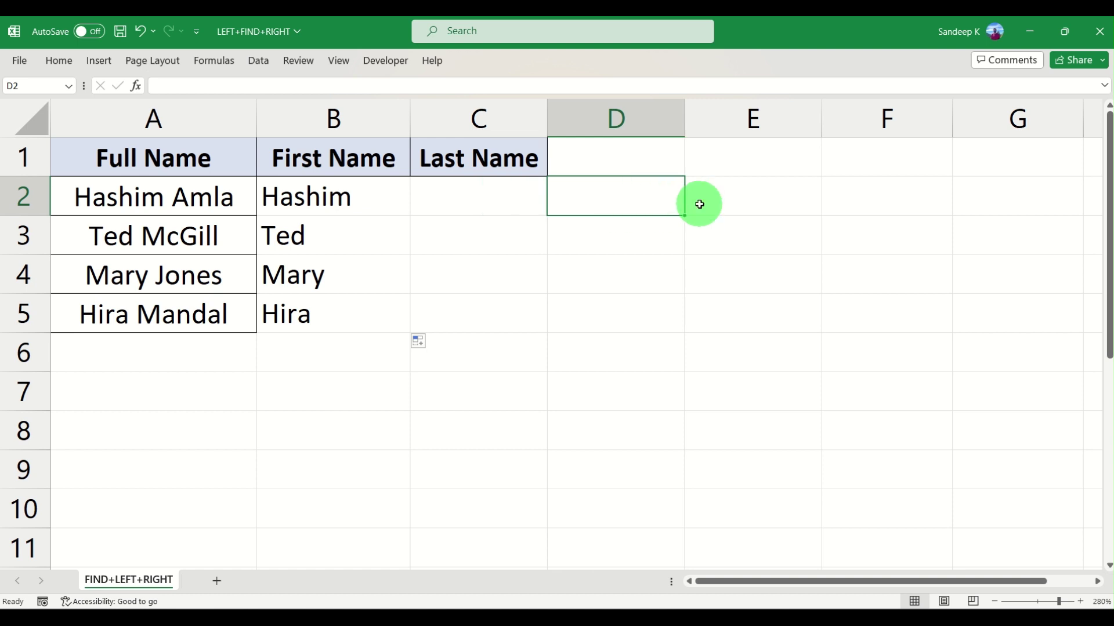
Enter =LEN(B2) in D2 and fill it to D5, showing lengths 7, 4, 5, 5
{"action": "type", "text": "=len"}
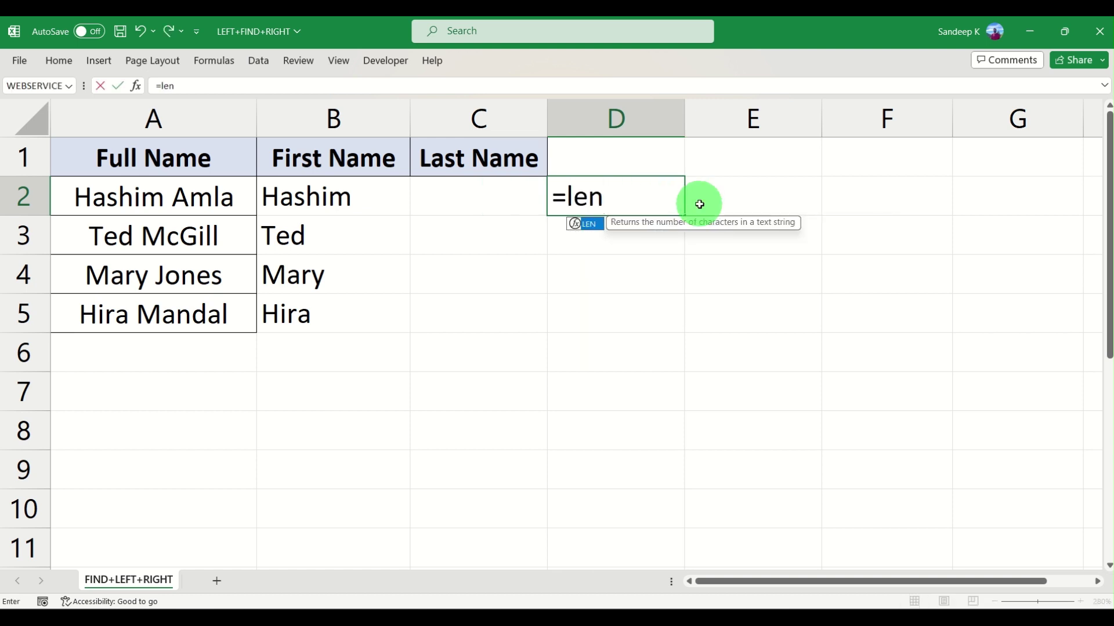
{"action": "key", "text": "Tab"}
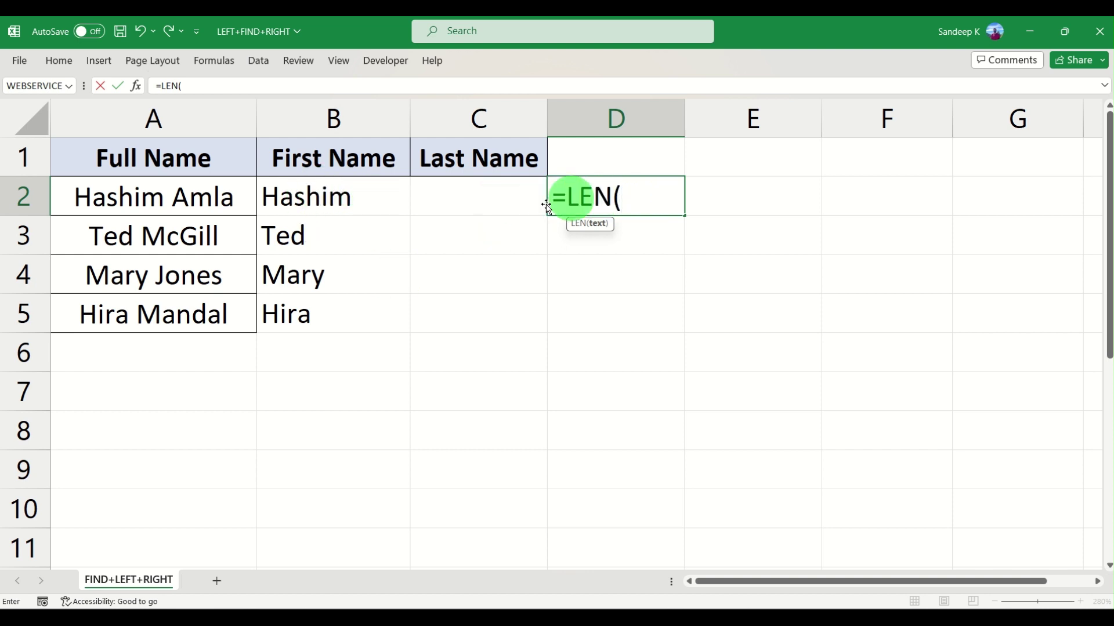
{"action": "left_click", "coordinate": [348, 196]}
{"action": "key", "text": "Return"}
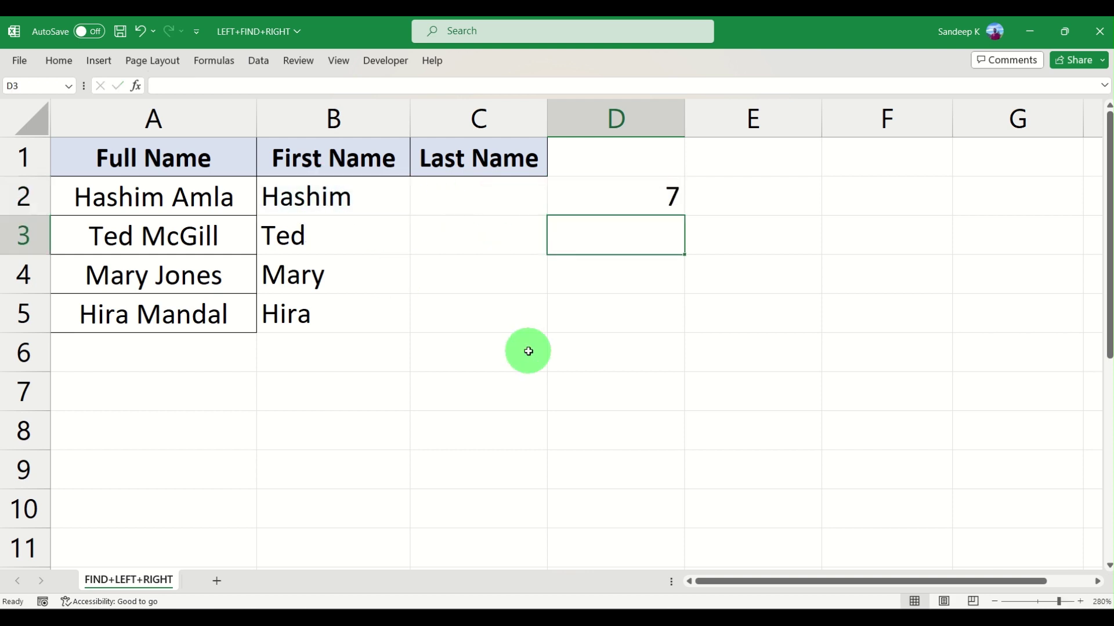
{"action": "left_click", "coordinate": [661, 200]}
{"action": "left_click_drag", "start_coordinate": [683, 215], "coordinate": [679, 323]}
{"action": "left_click", "coordinate": [662, 204]}
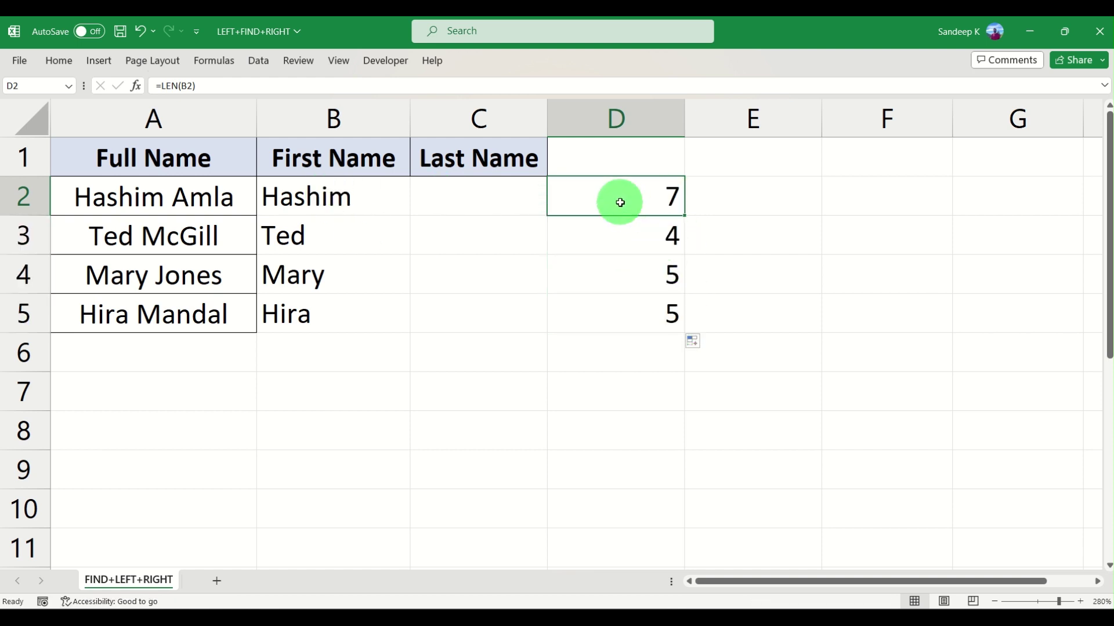
{"action": "double_click", "coordinate": [284, 196]}
{"action": "key", "text": "Escape"}
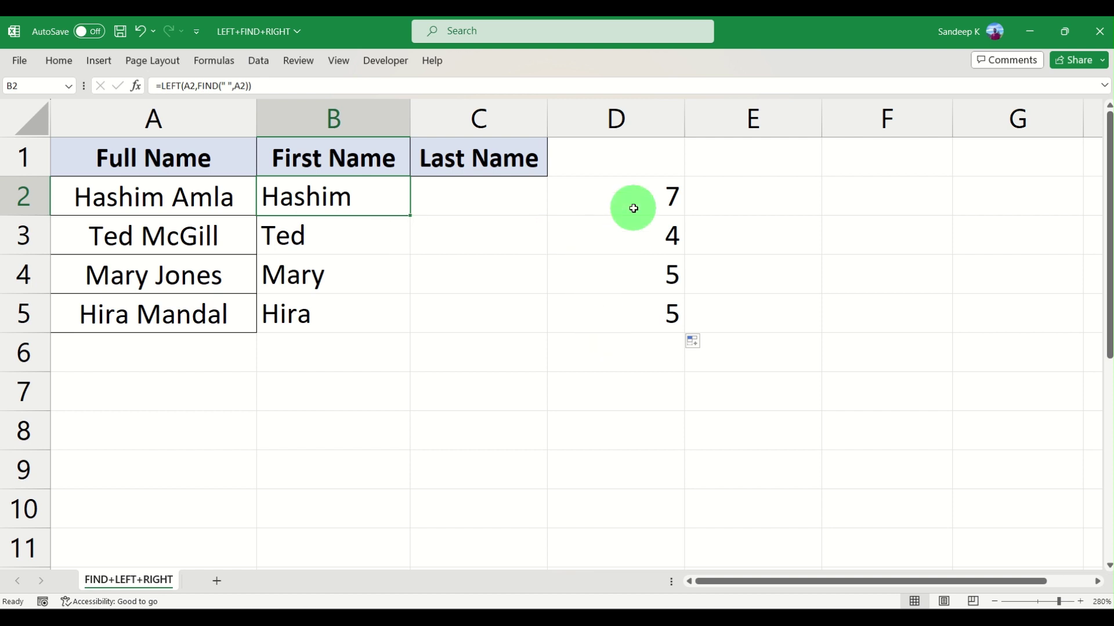
Append -1 after FIND so B2 reads =LEFT(A2,FIND(" ",A2)-1)
{"action": "double_click", "coordinate": [355, 195]}
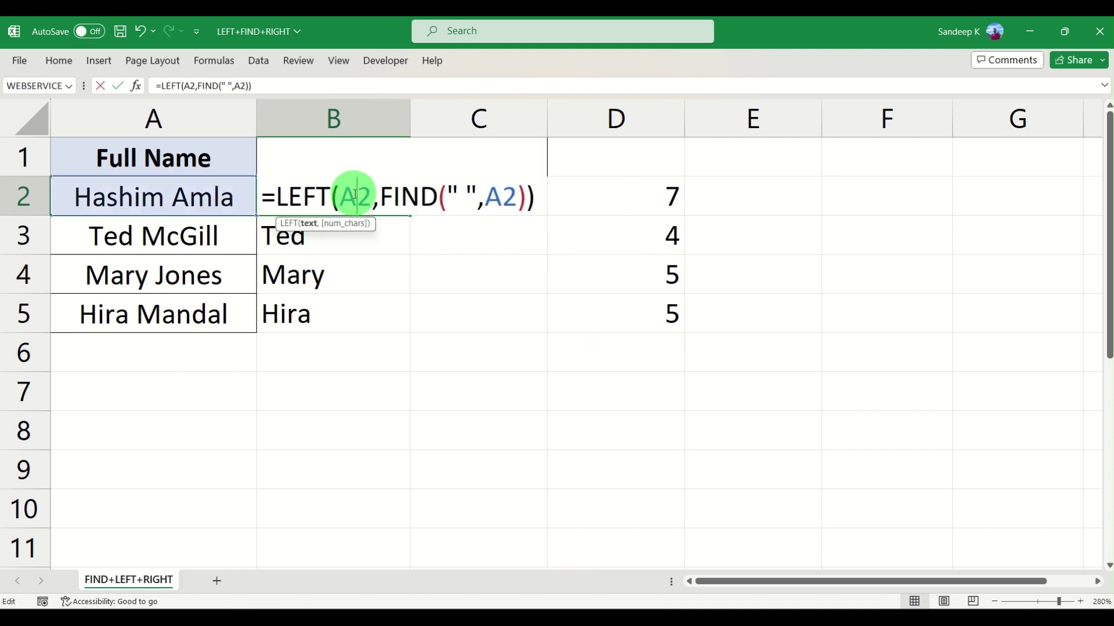
{"action": "left_click", "coordinate": [395, 196]}
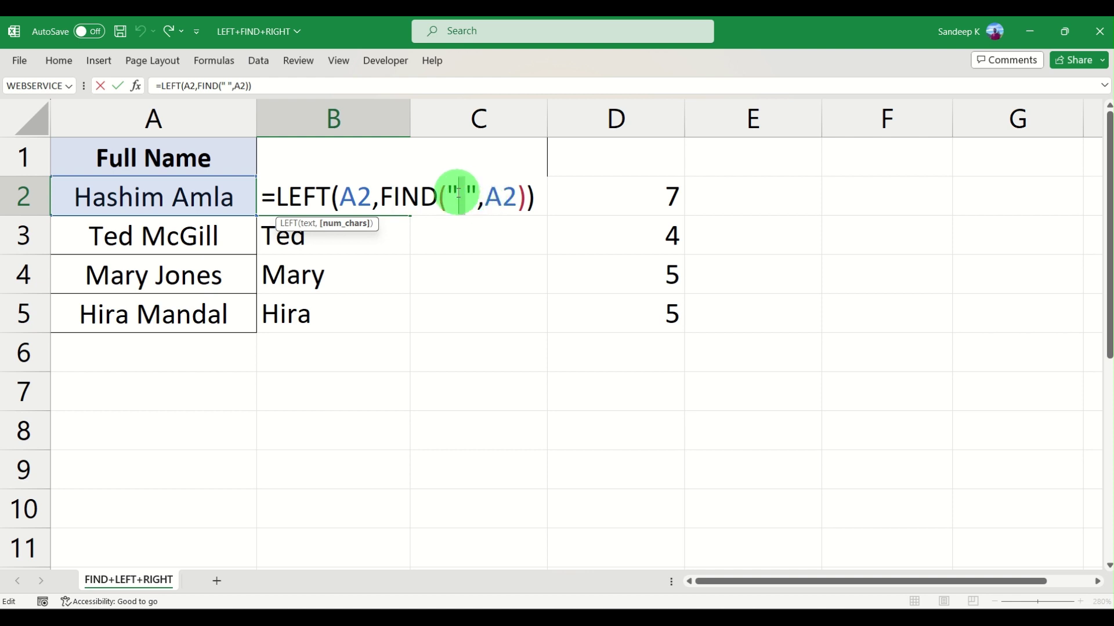
{"action": "left_click", "coordinate": [467, 192]}
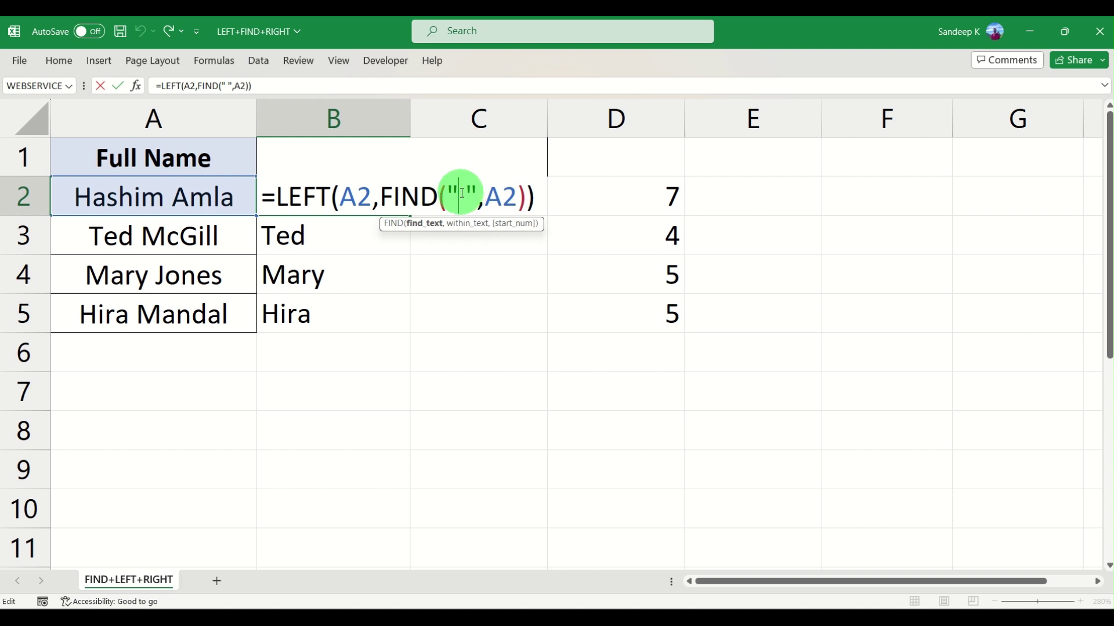
{"action": "left_click", "coordinate": [522, 195]}
{"action": "left_click", "coordinate": [525, 195]}
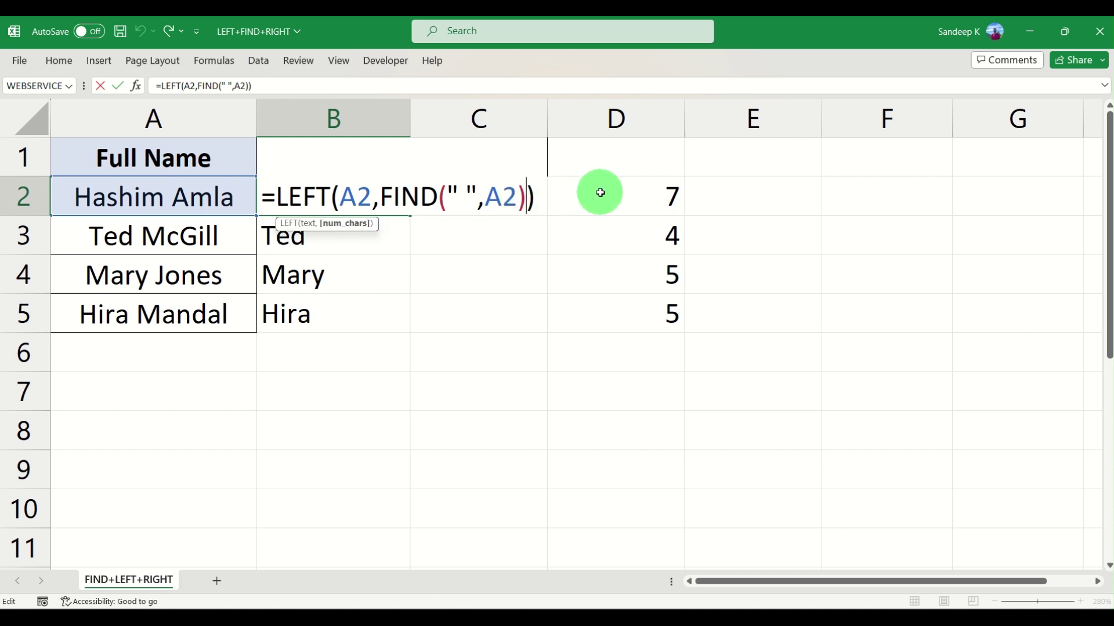
{"action": "type", "text": "-"}
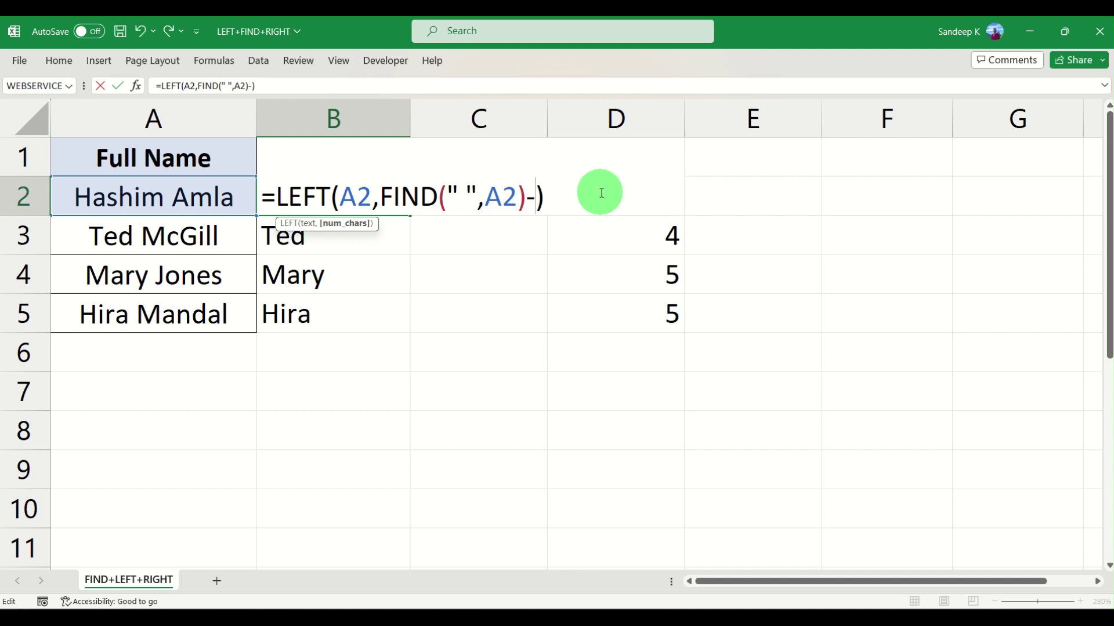
{"action": "type", "text": "1"}
{"action": "key", "text": "Return"}
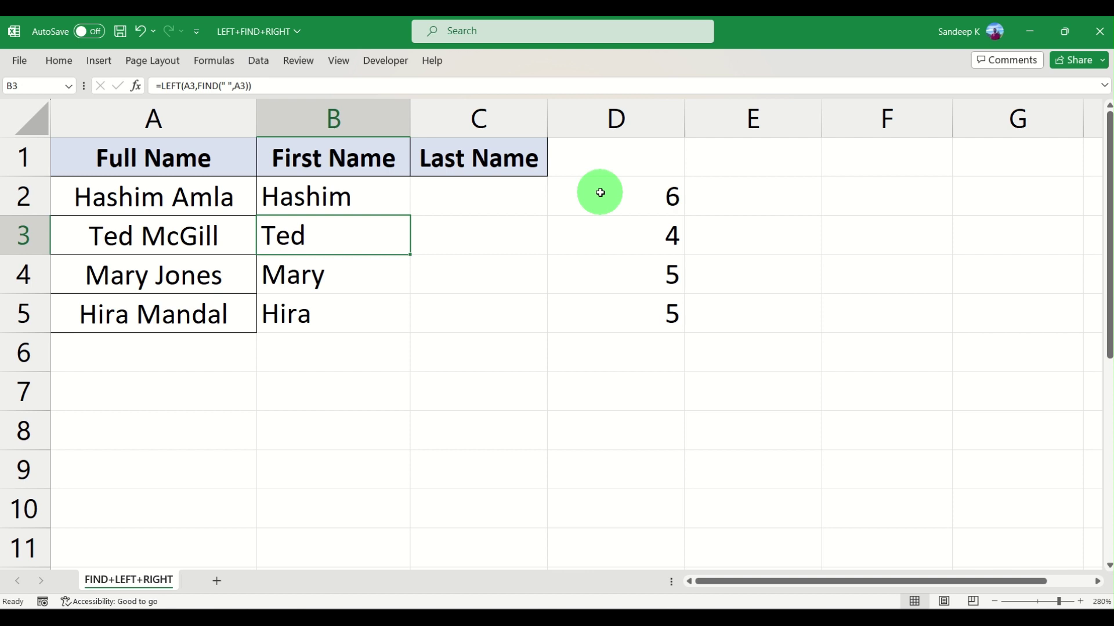
Fill the corrected first-name formula down to B5 and compare it with column D
{"action": "left_click", "coordinate": [383, 199]}
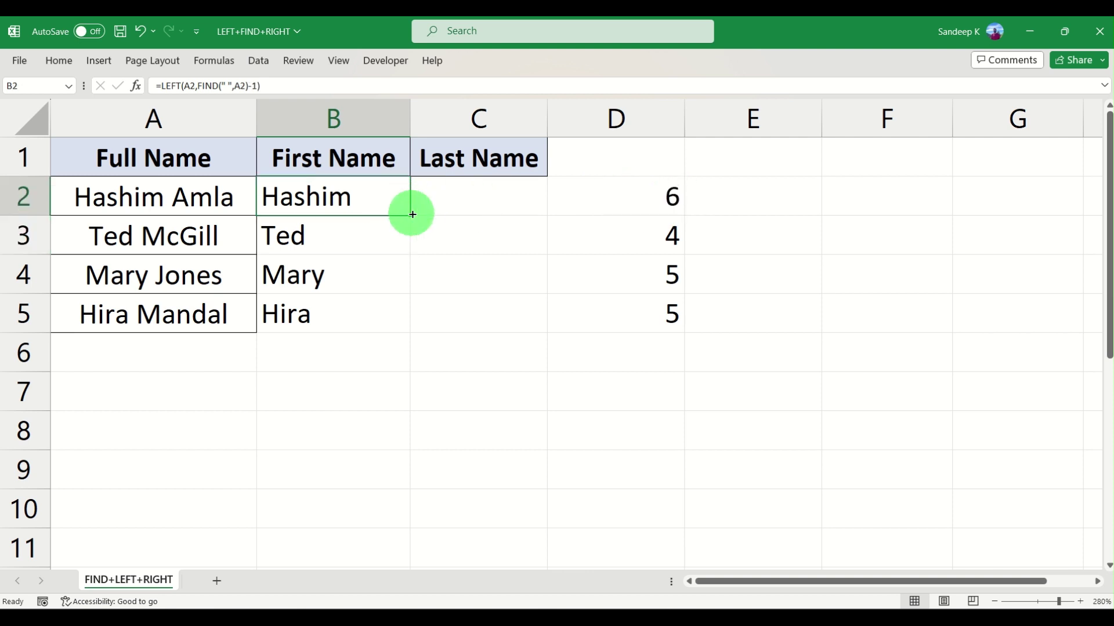
{"action": "left_click_drag", "start_coordinate": [411, 216], "coordinate": [405, 314]}
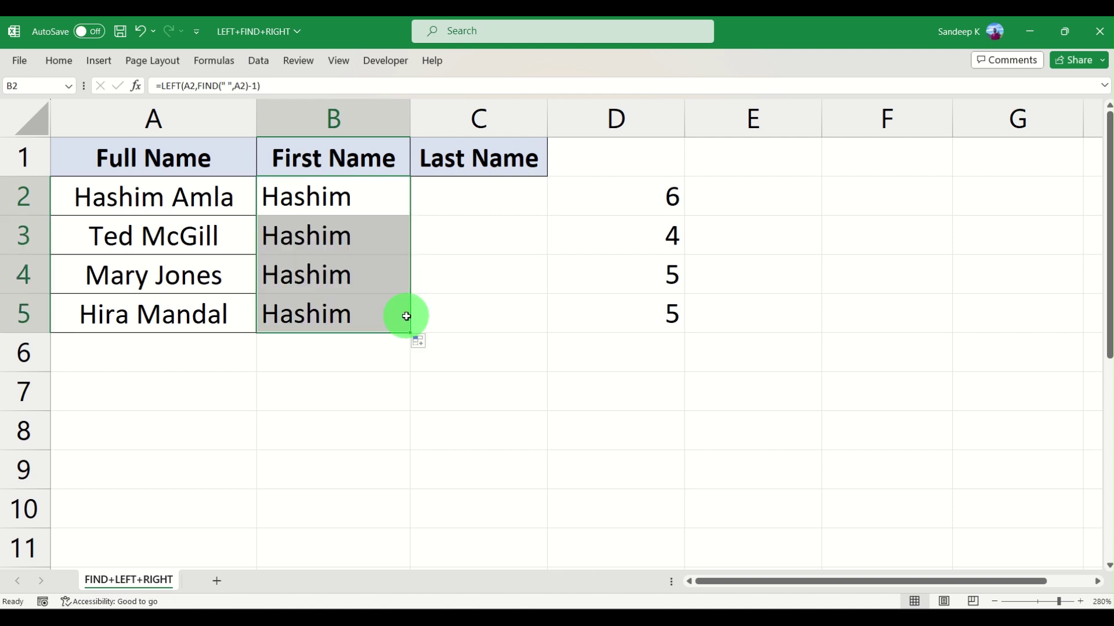
{"action": "left_click_drag", "start_coordinate": [651, 194], "coordinate": [611, 308]}
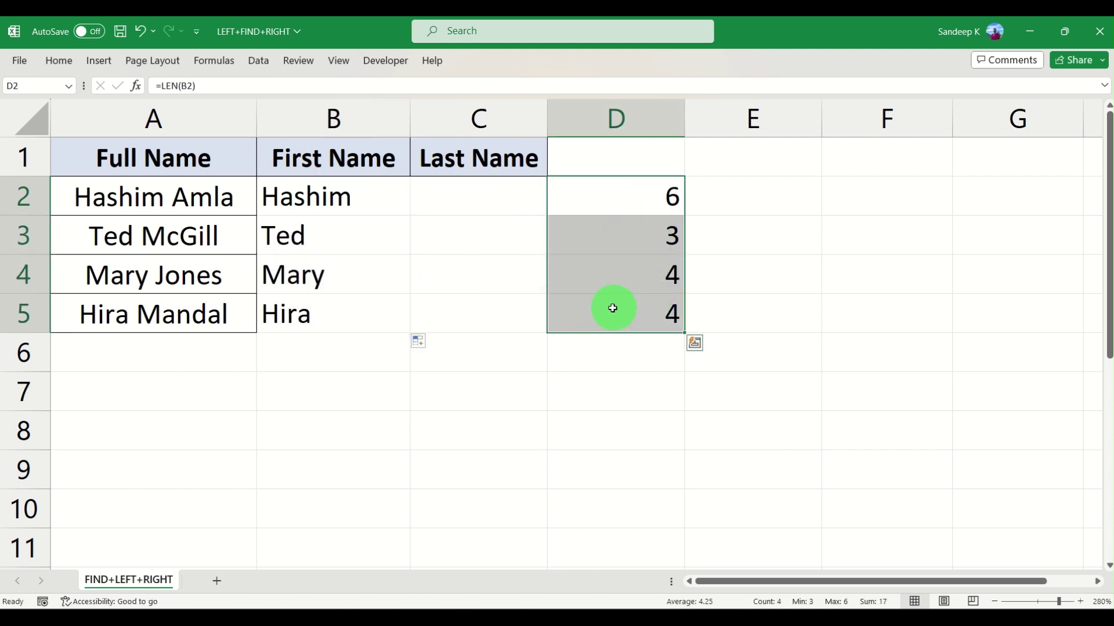
{"action": "left_click", "coordinate": [612, 308]}
{"action": "left_click", "coordinate": [328, 313]}
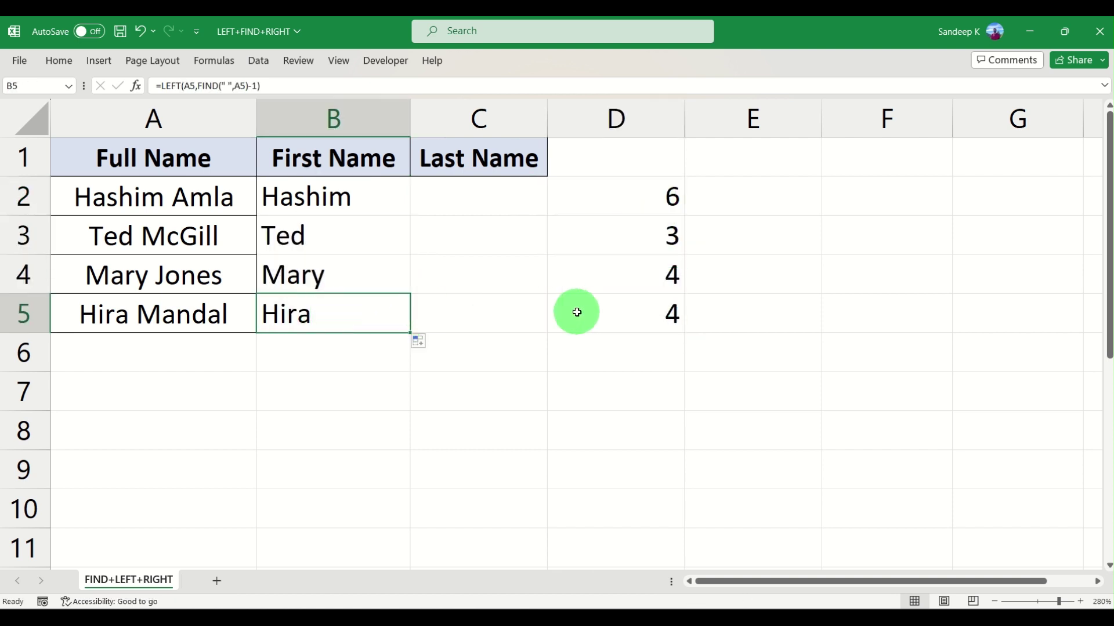
{"action": "left_click", "coordinate": [604, 308]}
{"action": "left_click", "coordinate": [355, 267]}
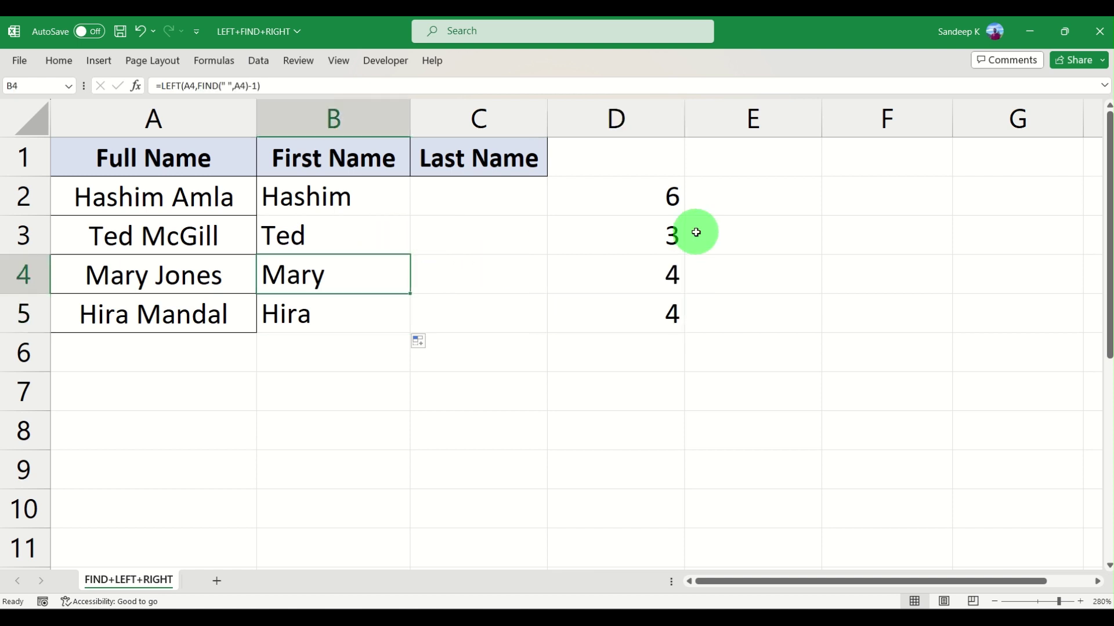
{"action": "left_click", "coordinate": [667, 200]}
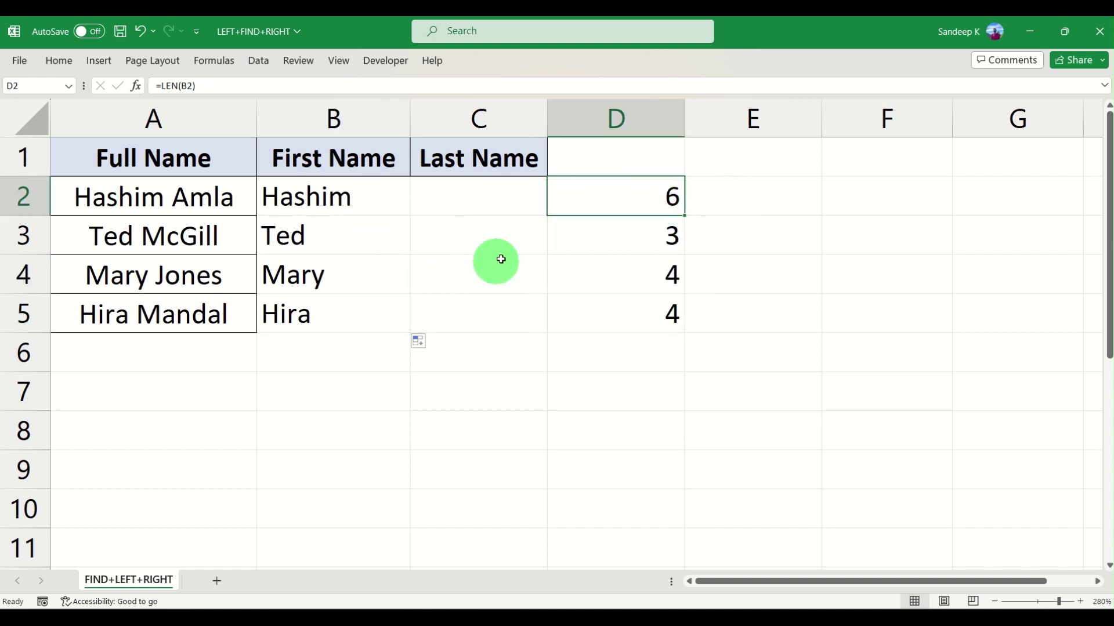
Delete helper column D and select C2 for the last name
{"action": "left_click", "coordinate": [662, 123]}
{"action": "right_click", "coordinate": [661, 123]}
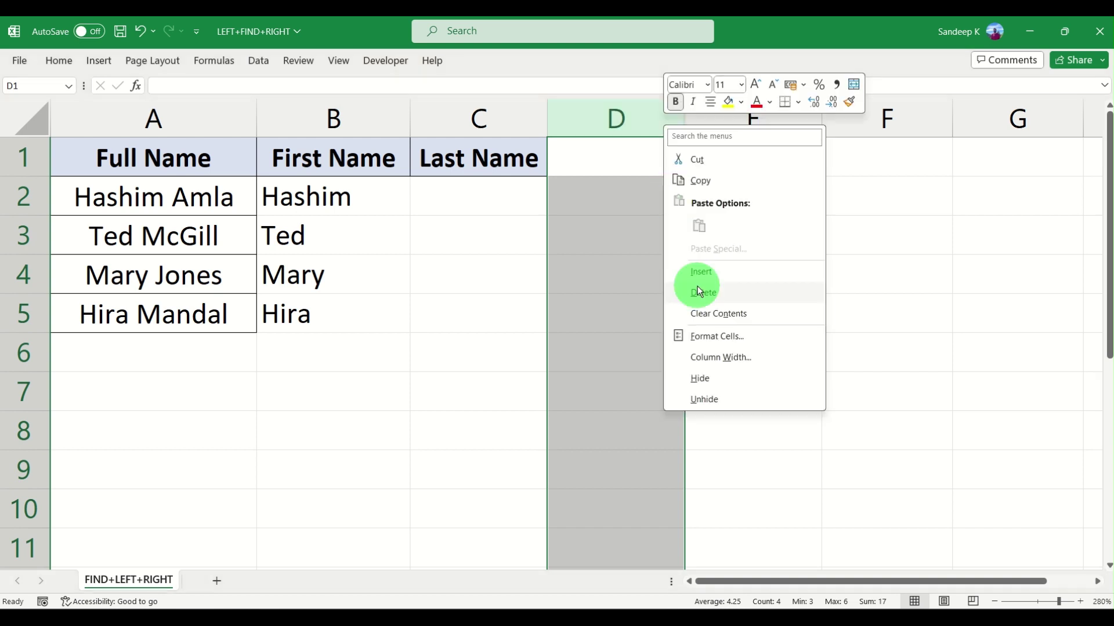
{"action": "left_click", "coordinate": [697, 287]}
{"action": "key", "text": "Down"}
{"action": "key", "text": "Down"}
{"action": "key", "text": "Up"}
{"action": "key", "text": "Left"}
{"action": "key", "text": "Left"}
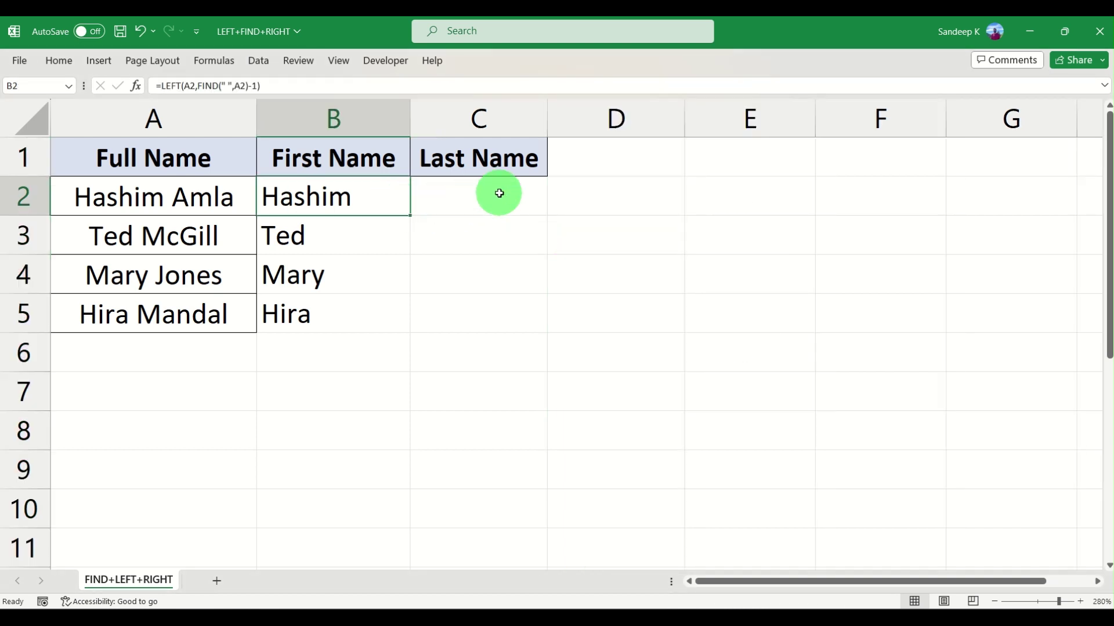
{"action": "left_click", "coordinate": [502, 198]}
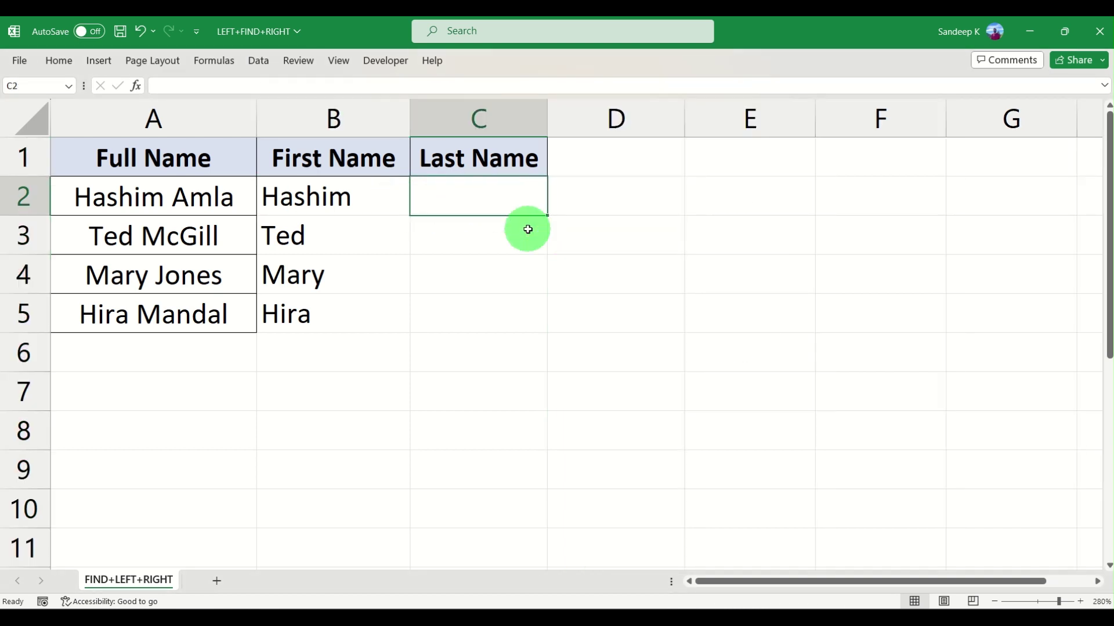
{"action": "type", "text": "="}
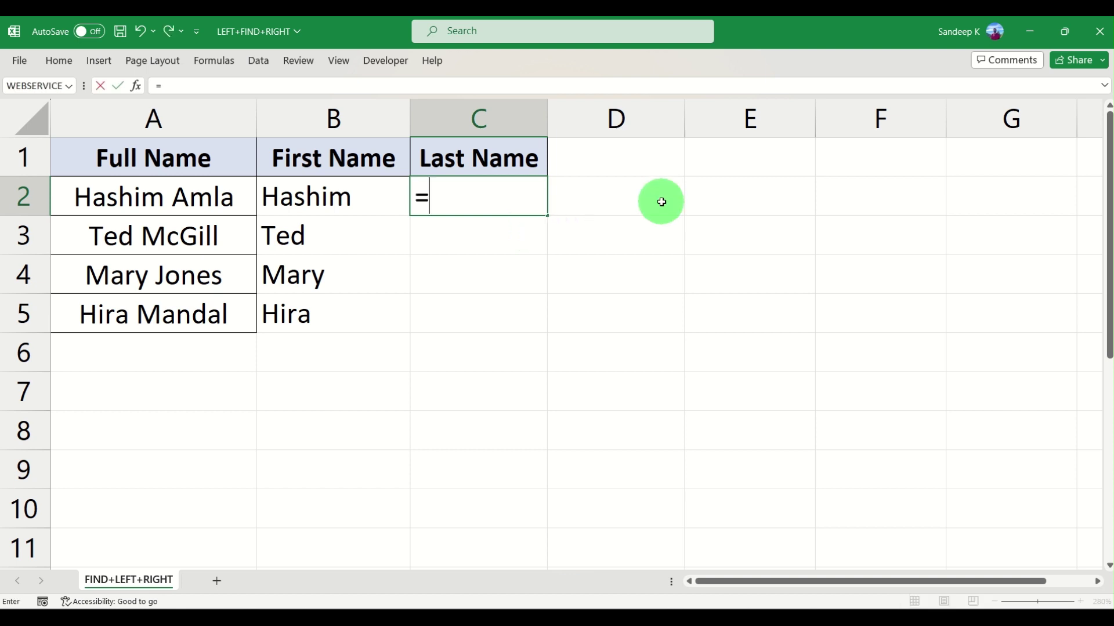
{"action": "type", "text": "righ"}
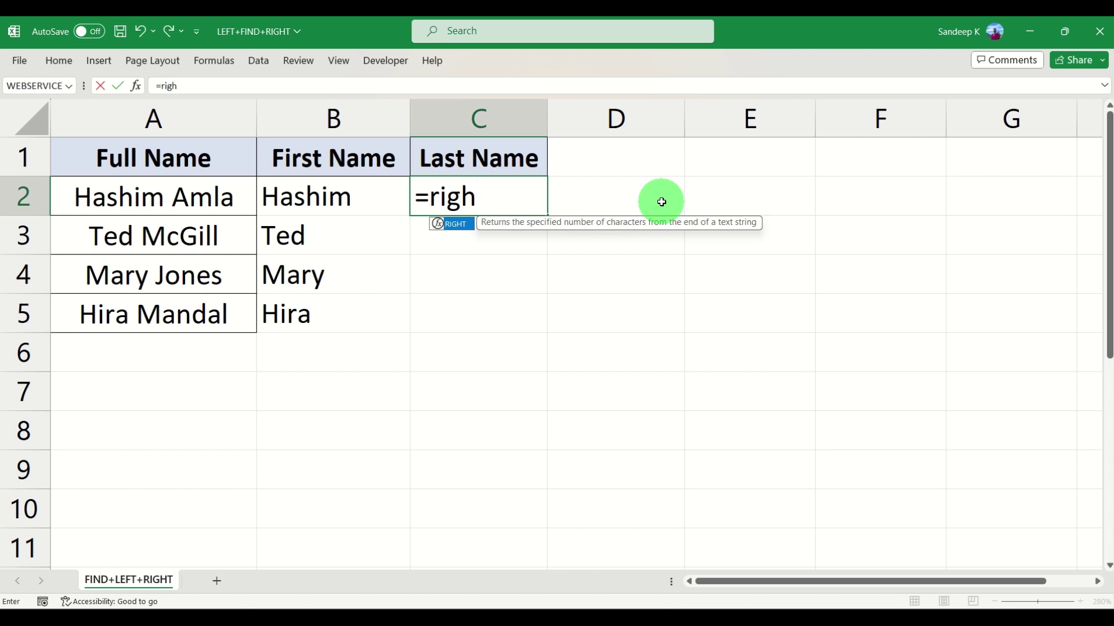
{"action": "type", "text": "t"}
{"action": "key", "text": "Tab"}
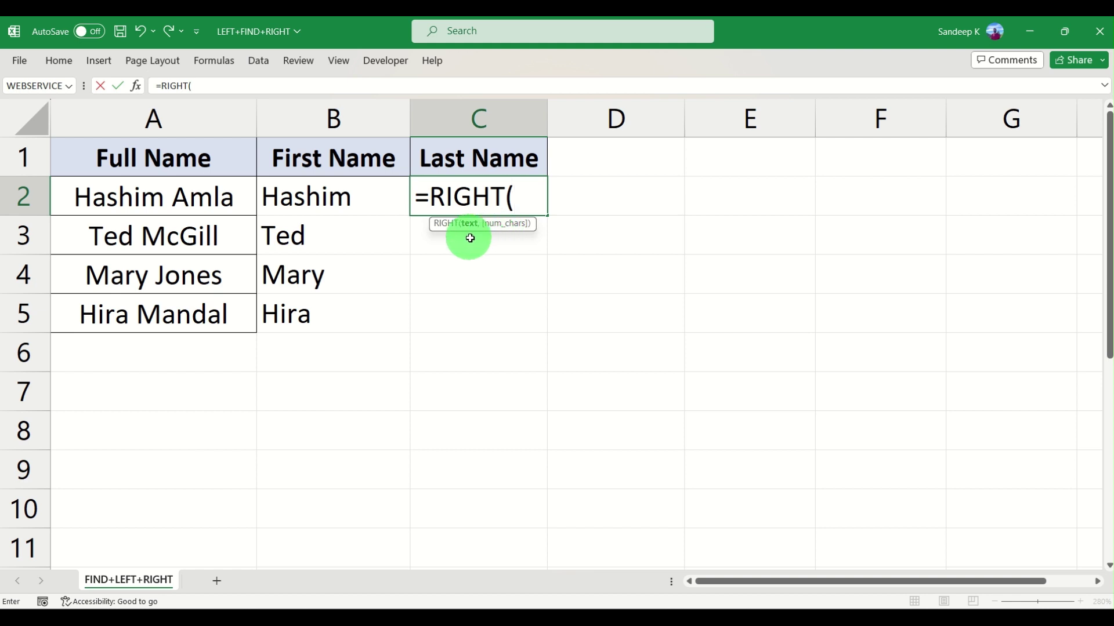
{"action": "left_click", "coordinate": [153, 199]}
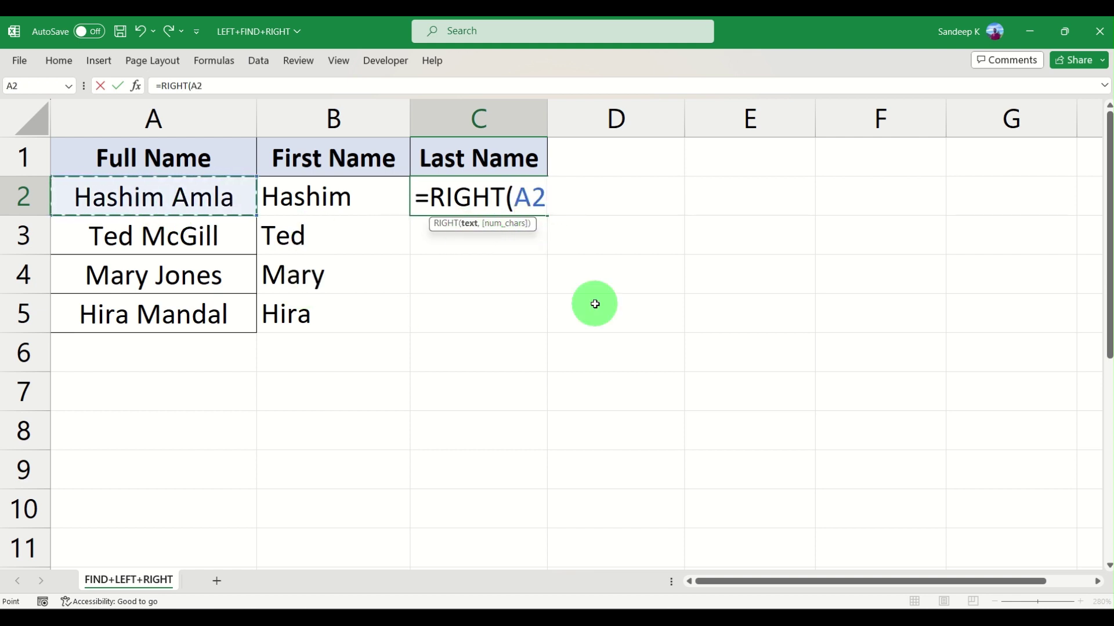
{"action": "type", "text": ","}
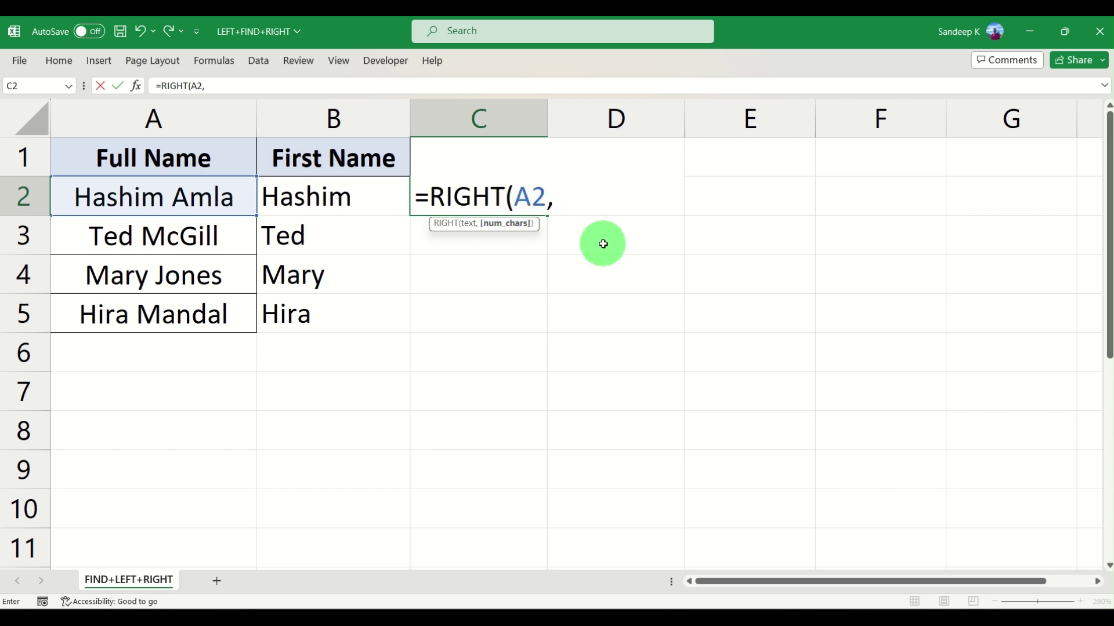
{"action": "type", "text": "FIND("}
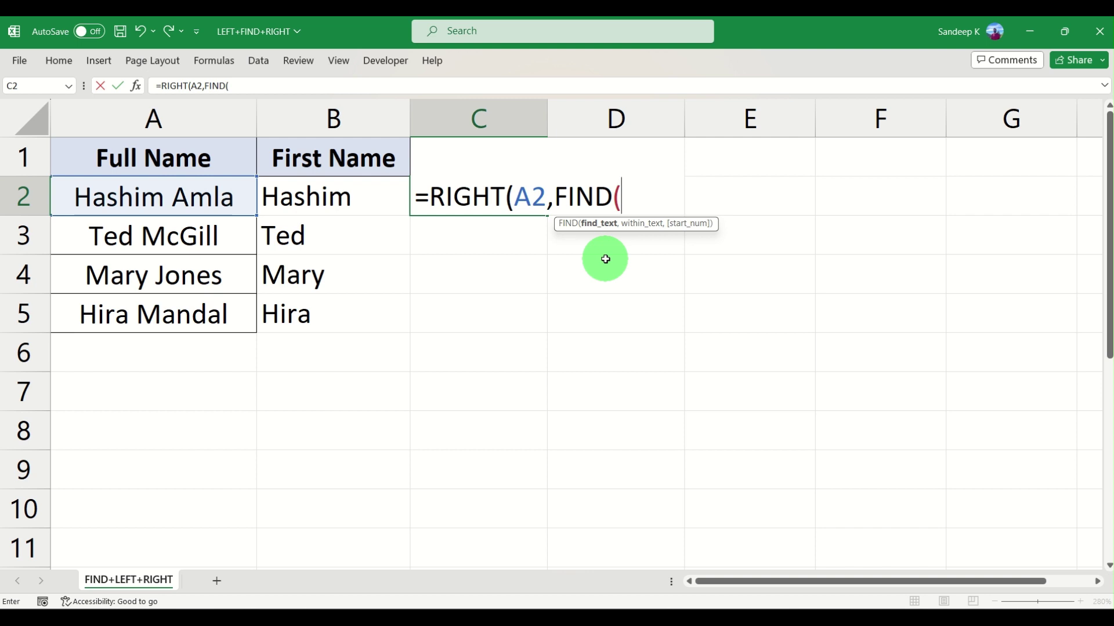
{"action": "key", "text": "BackSpace"}
{"action": "key", "text": "BackSpace"}
{"action": "key", "text": "BackSpace"}
{"action": "key", "text": "BackSpace"}
{"action": "key", "text": "BackSpace"}
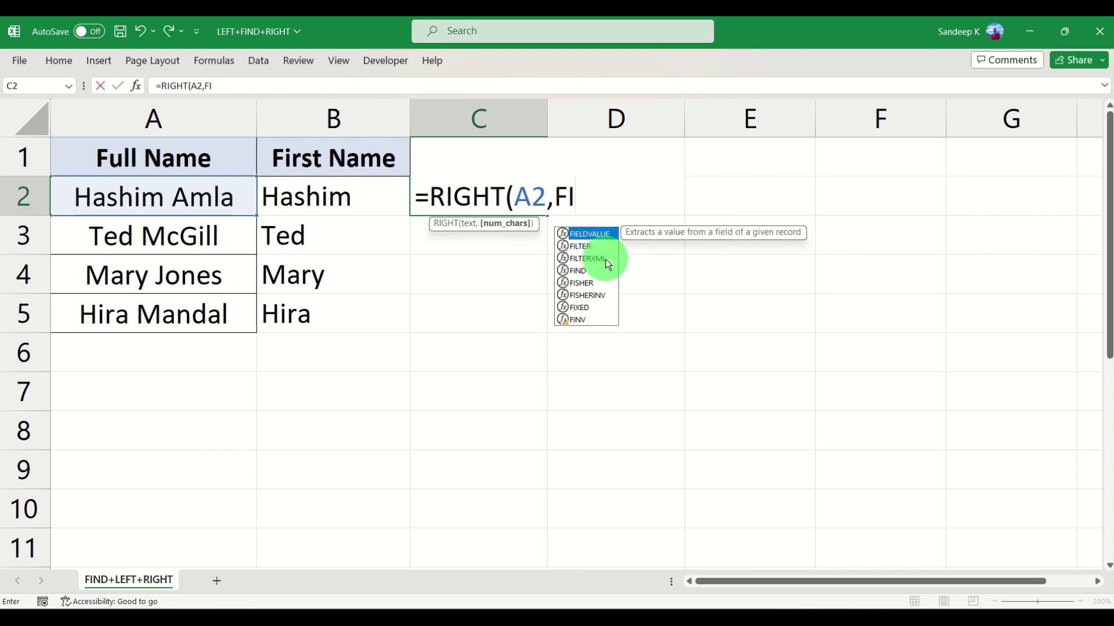
{"action": "key", "text": "Escape"}
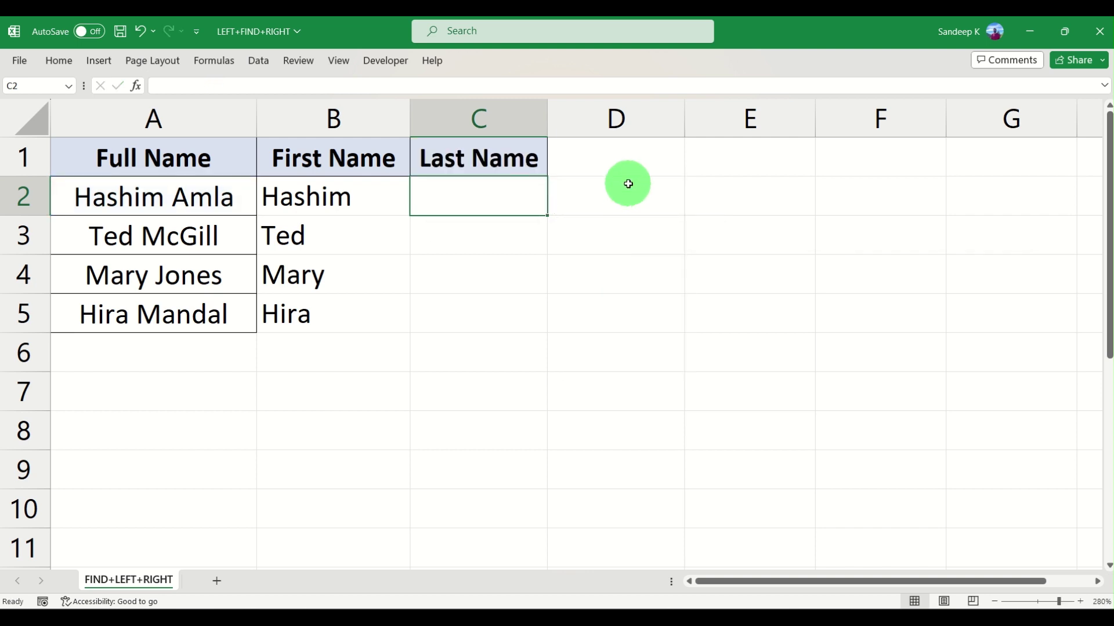
Enter =LEN(A2) in D2, showing 11 for Hashim Amla
{"action": "left_click", "coordinate": [664, 202]}
{"action": "type", "text": "=len("}
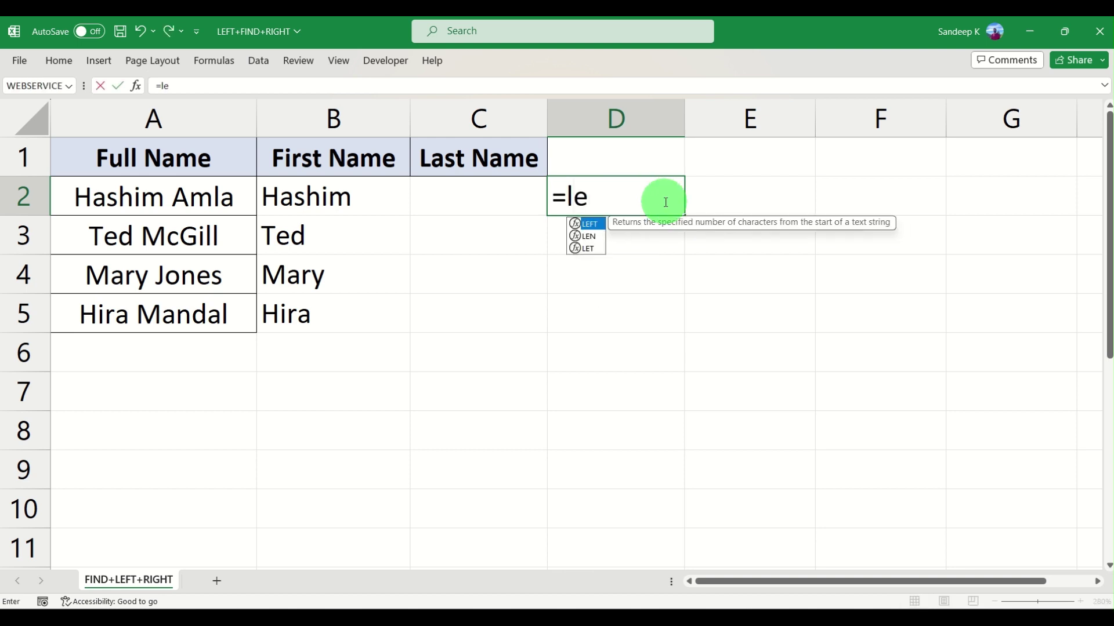
{"action": "left_click", "coordinate": [75, 201]}
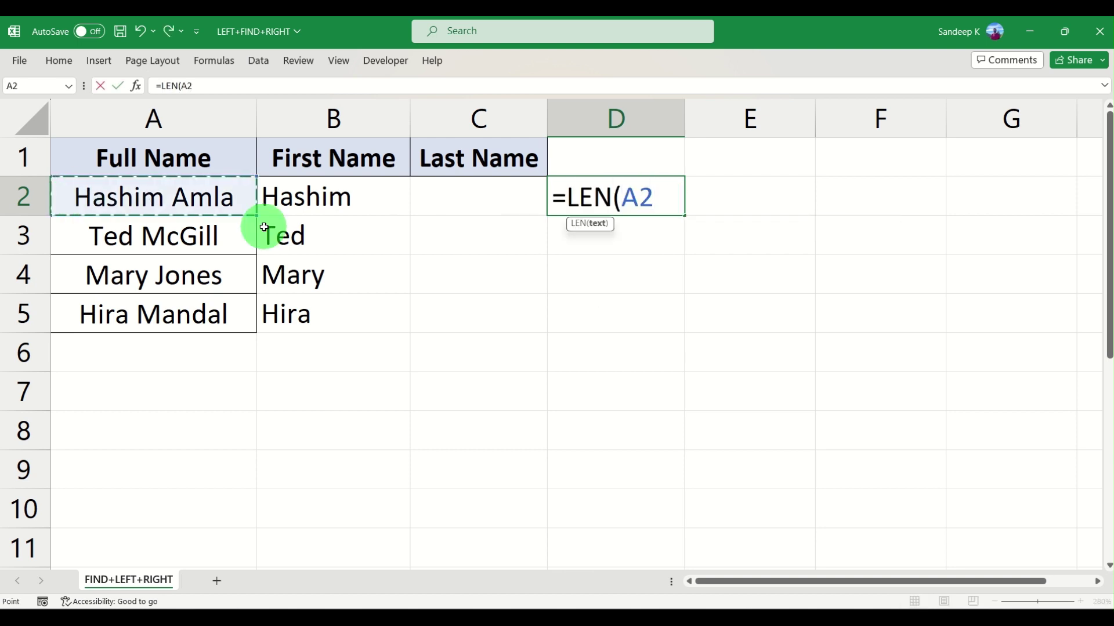
{"action": "type", "text": ")"}
{"action": "key", "text": "Return"}
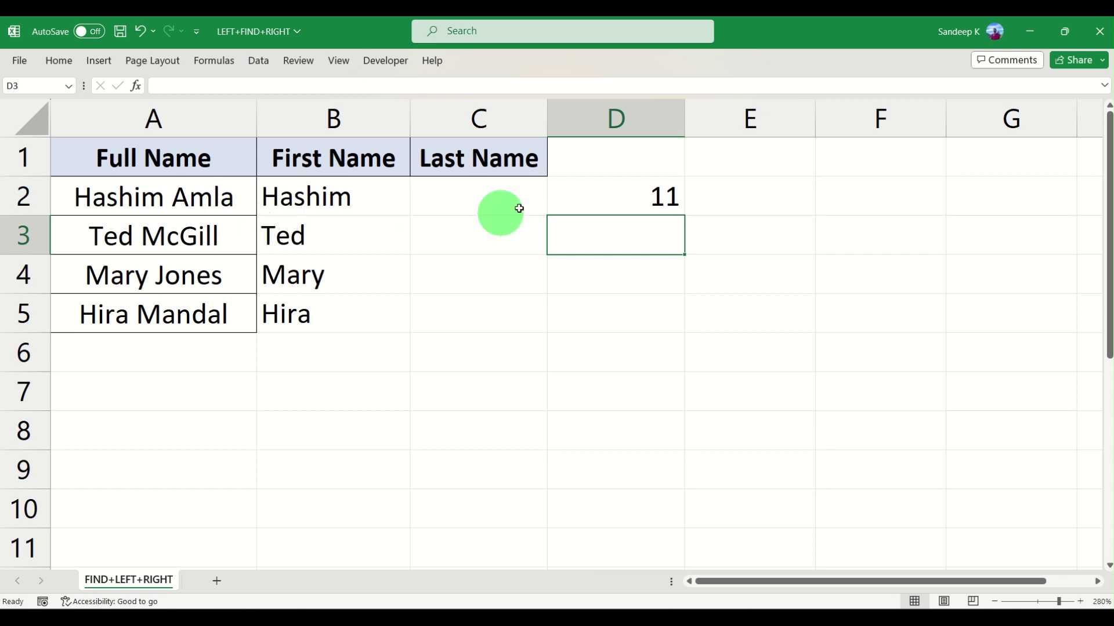
{"action": "left_click", "coordinate": [624, 200]}
Enter =LEN("Amla") in E2 to get 4
{"action": "left_click", "coordinate": [739, 199]}
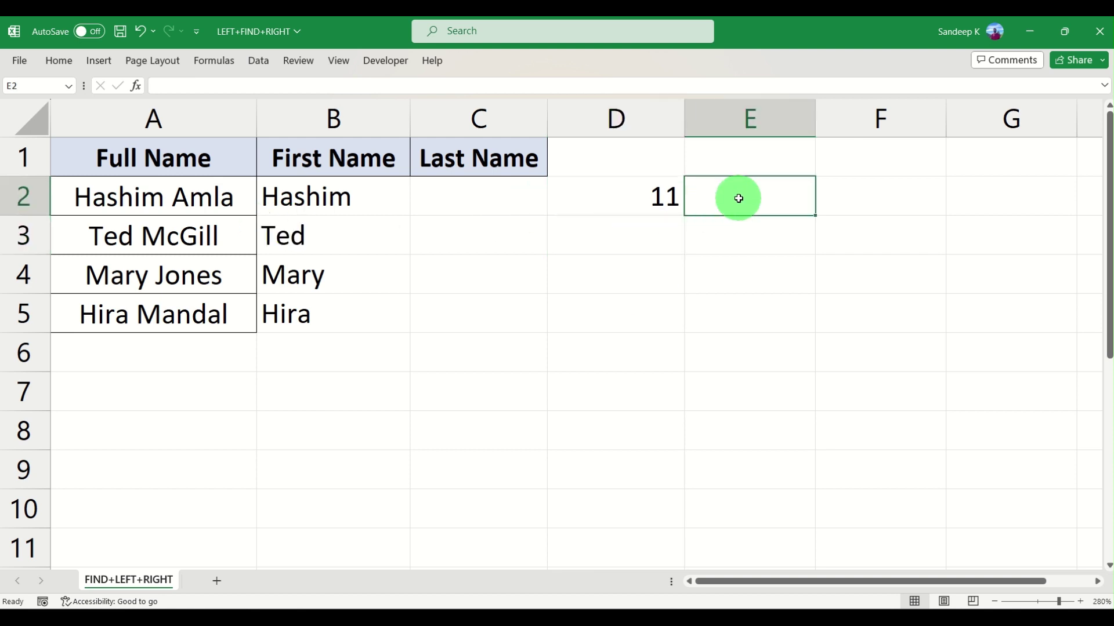
{"action": "type", "text": "=len"}
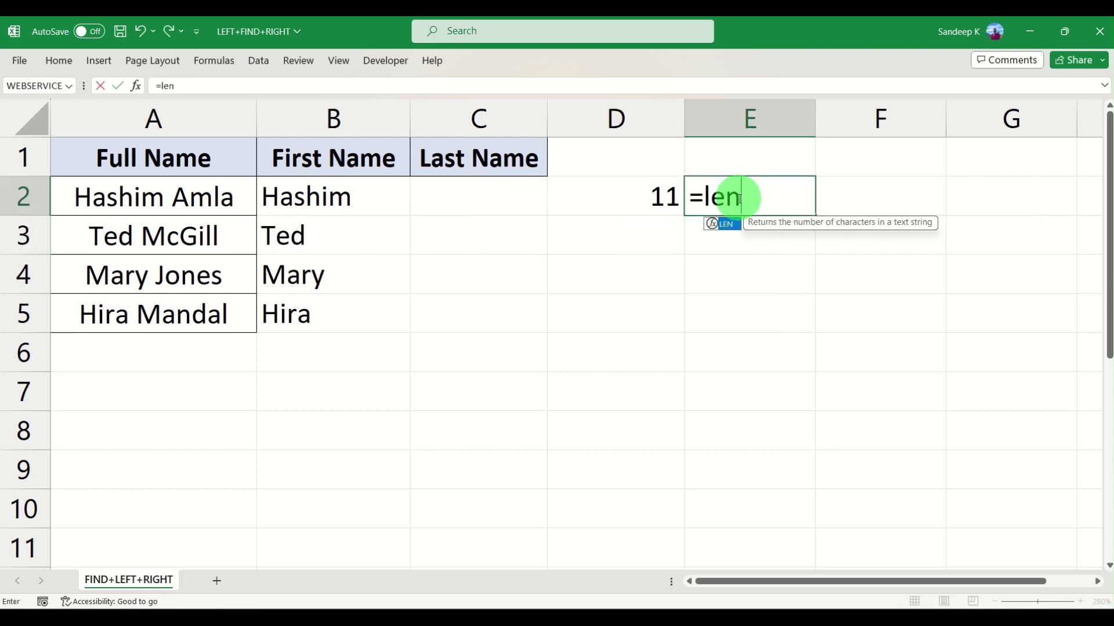
{"action": "key", "text": "Tab"}
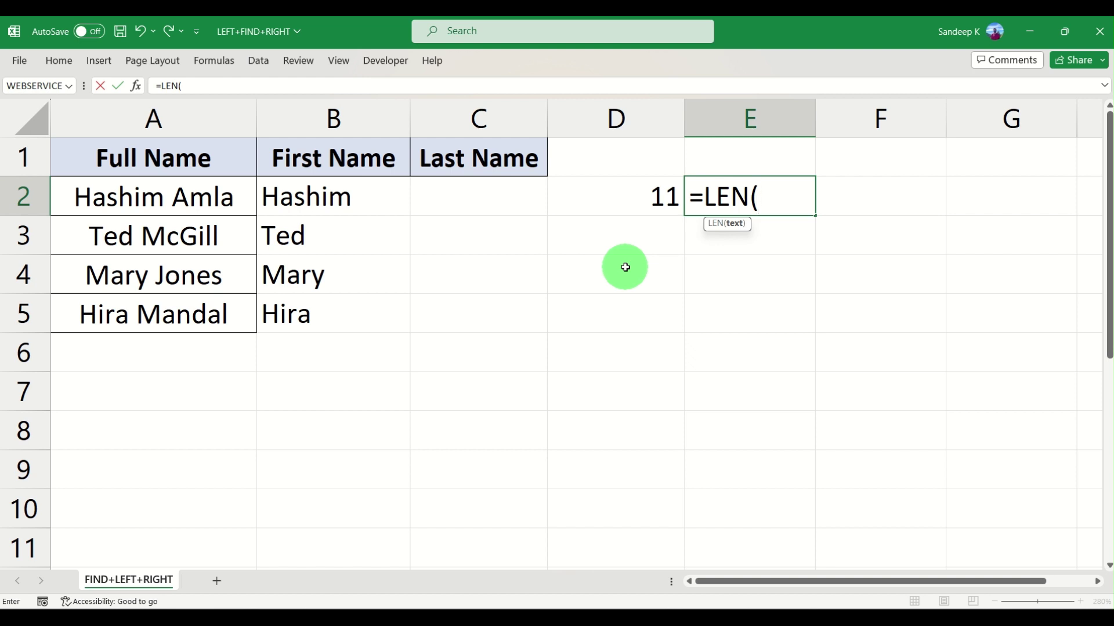
{"action": "type", "text": "\"Amla\")"}
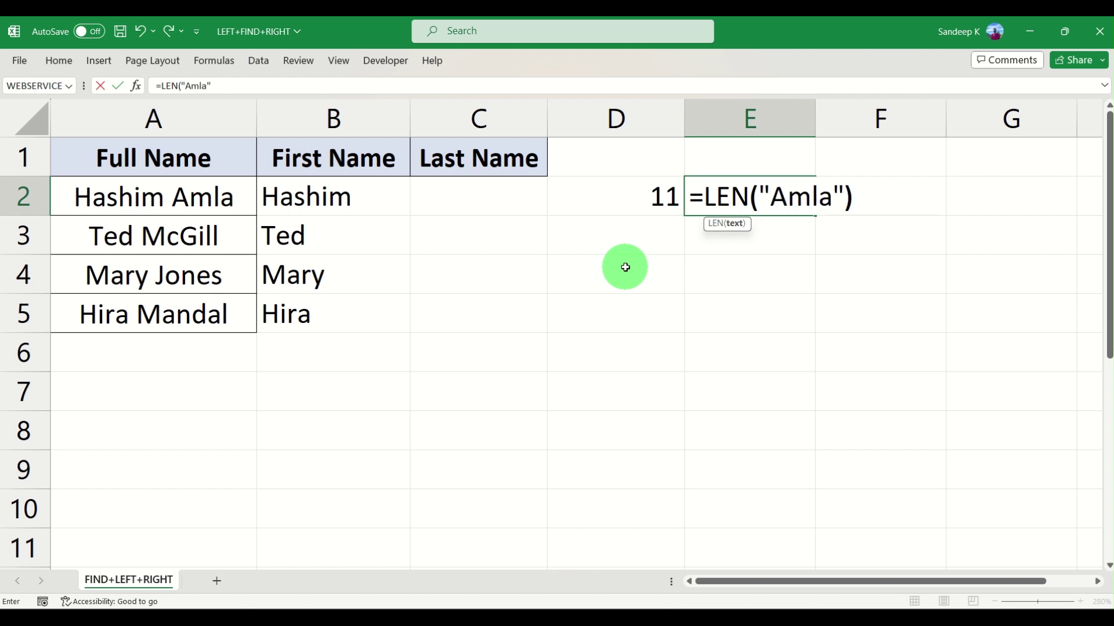
{"action": "key", "text": "Return"}
{"action": "key", "text": "Up"}
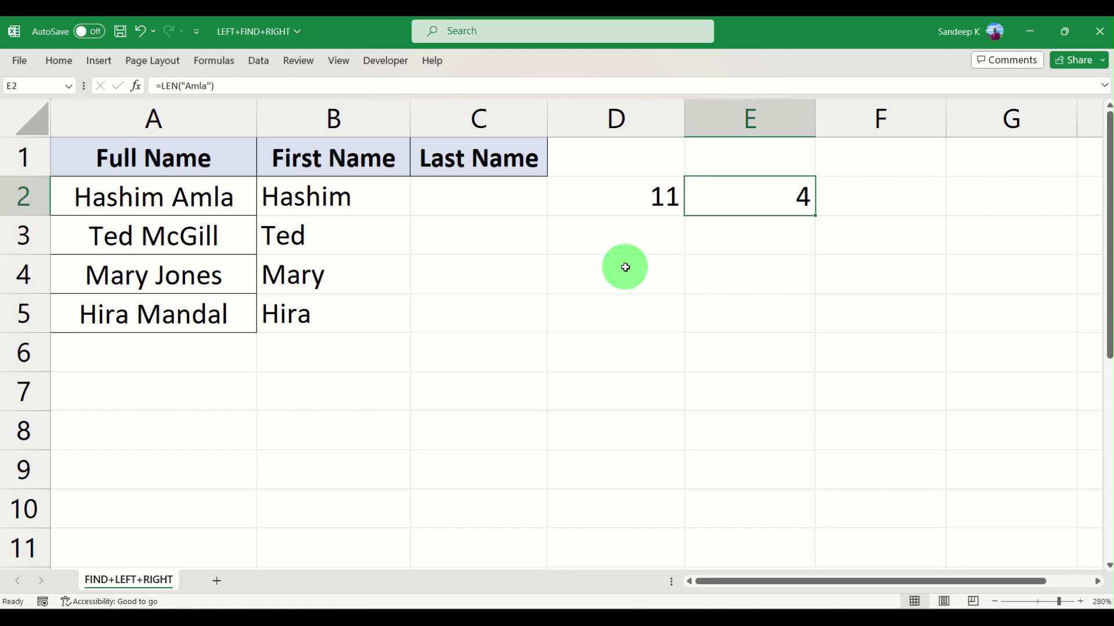
{"action": "key", "text": "Right"}
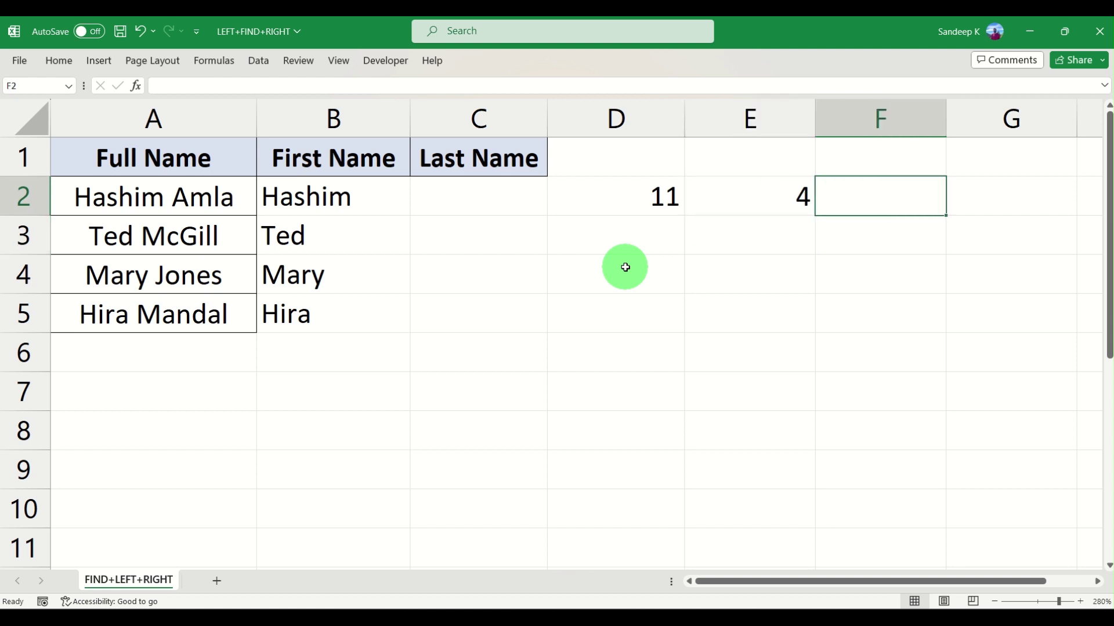
{"action": "type", "text": "11"}
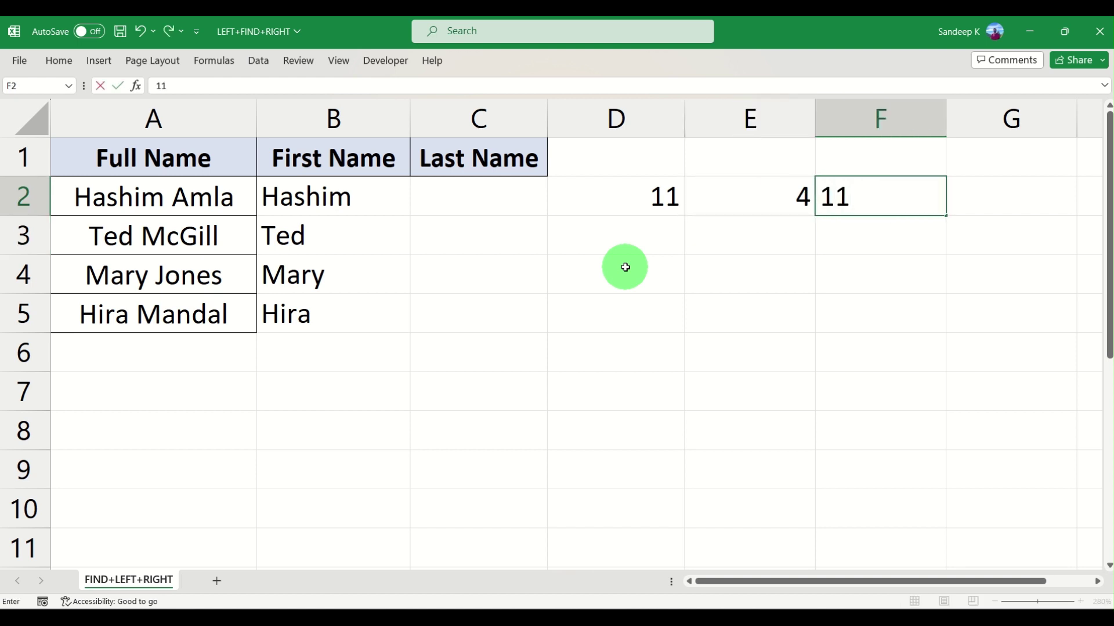
{"action": "type", "text": "-4"}
{"action": "key", "text": "Return"}
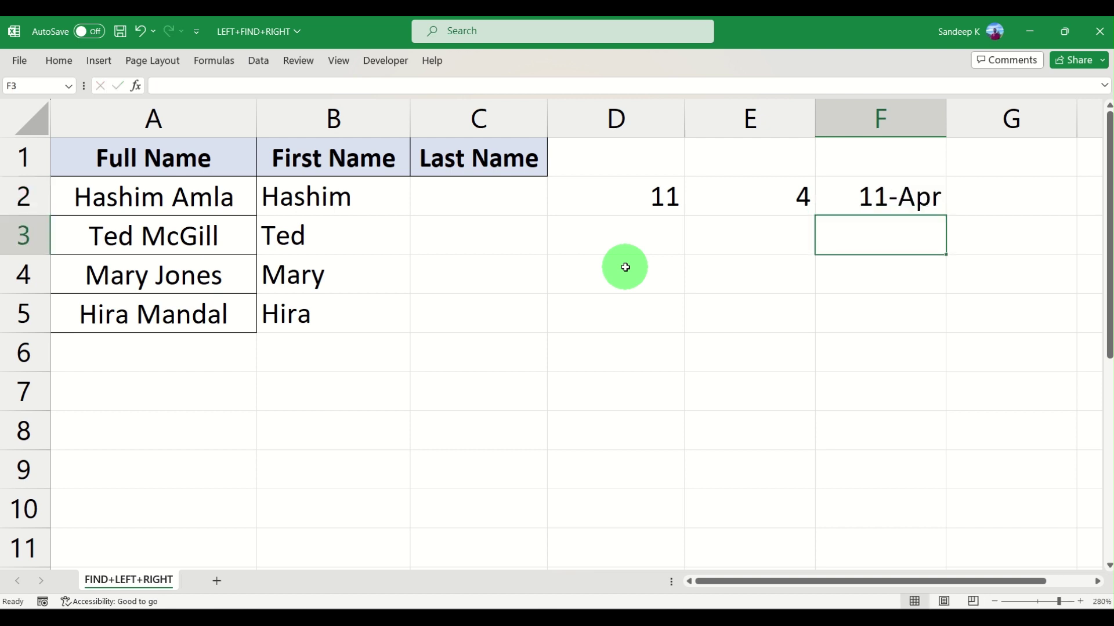
{"action": "key", "text": "Up"}
{"action": "key", "text": "Delete"}
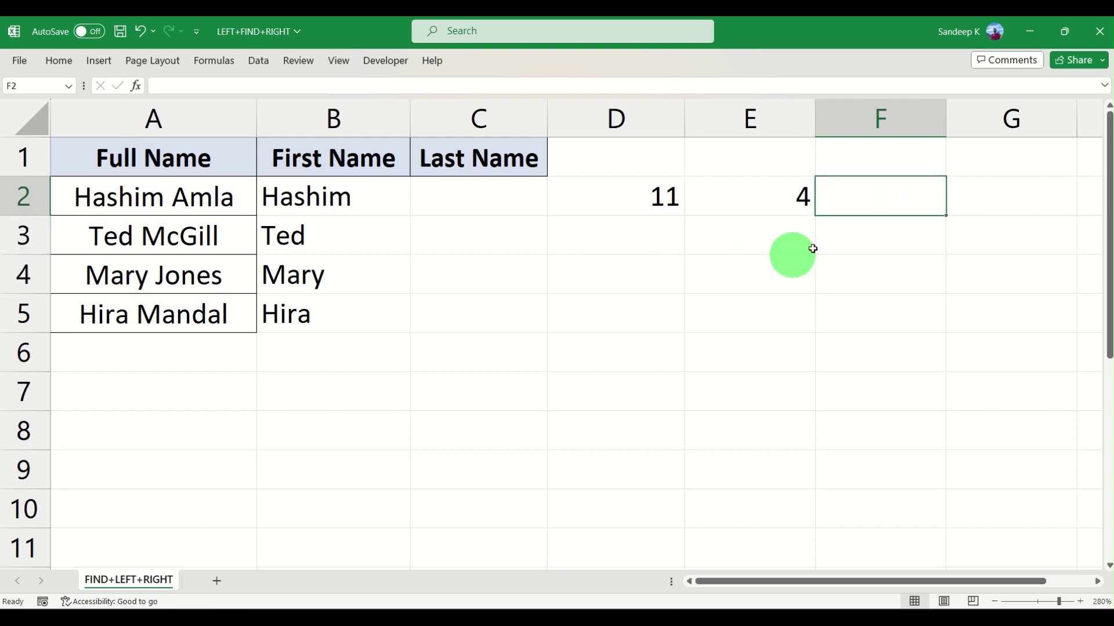
{"action": "double_click", "coordinate": [907, 201]}
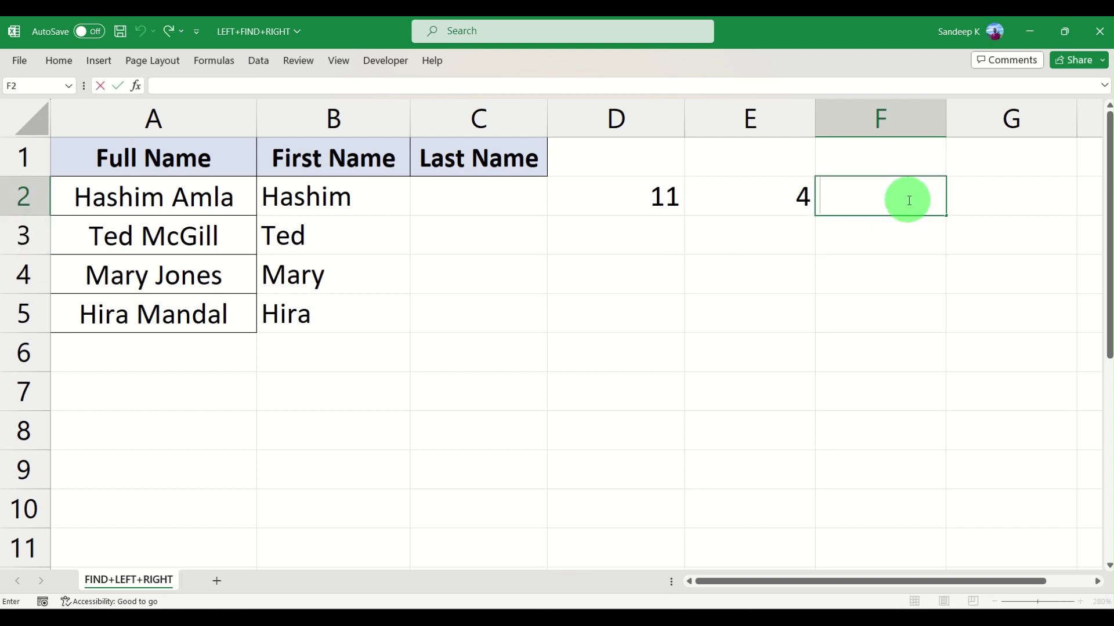
{"action": "type", "text": "=11-"}
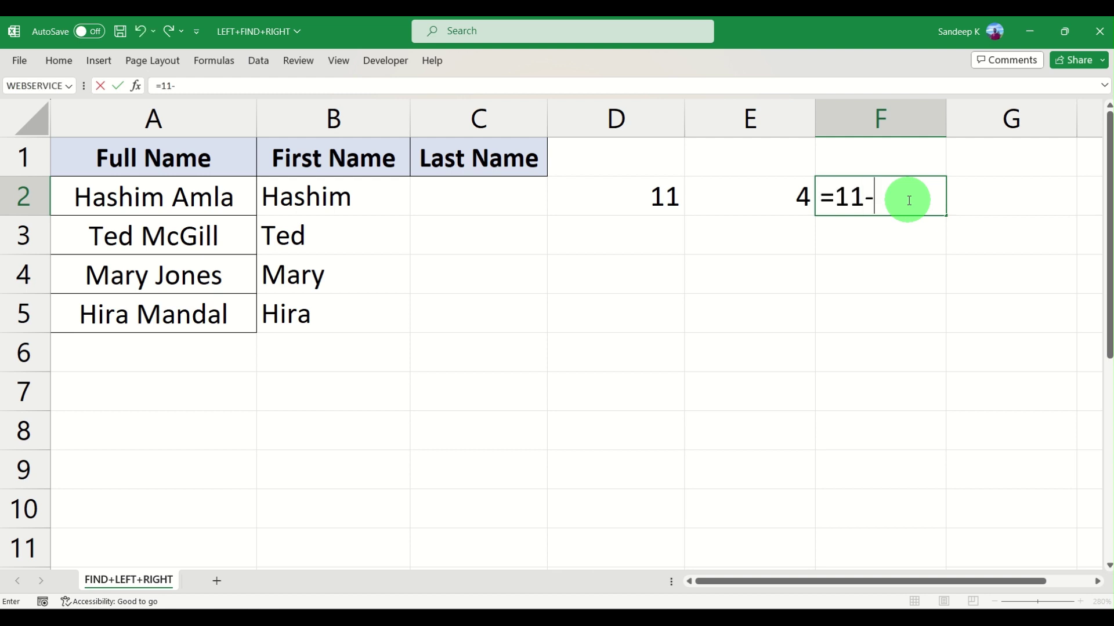
{"action": "type", "text": "4"}
{"action": "key", "text": "Return"}
{"action": "left_click", "coordinate": [908, 200]}
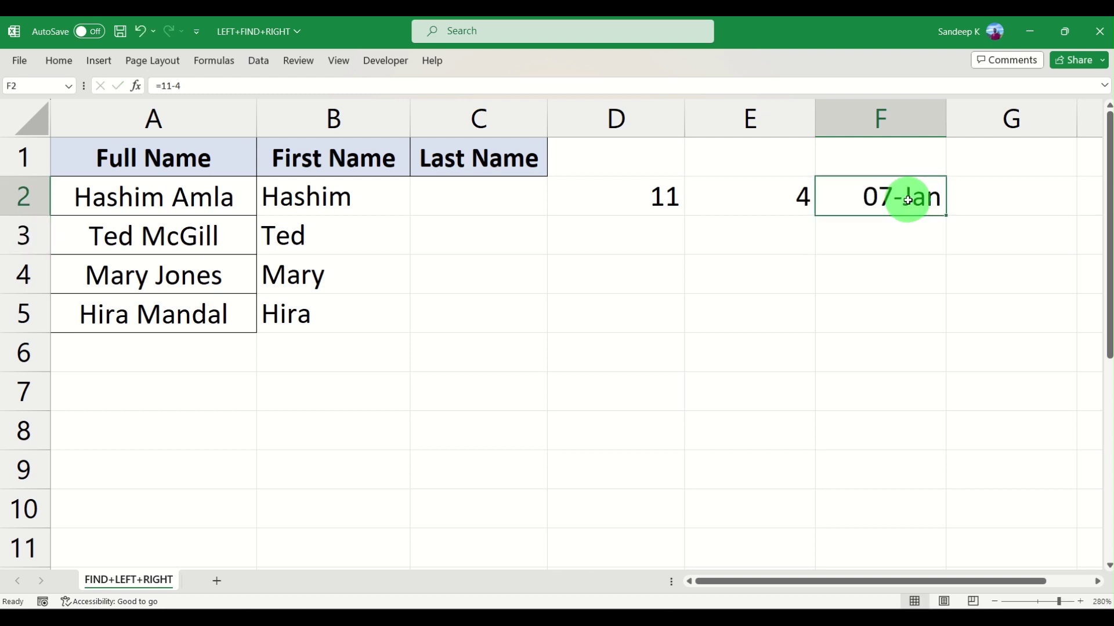
{"action": "key", "text": "Delete"}
Format column F as Number
{"action": "left_click", "coordinate": [907, 120]}
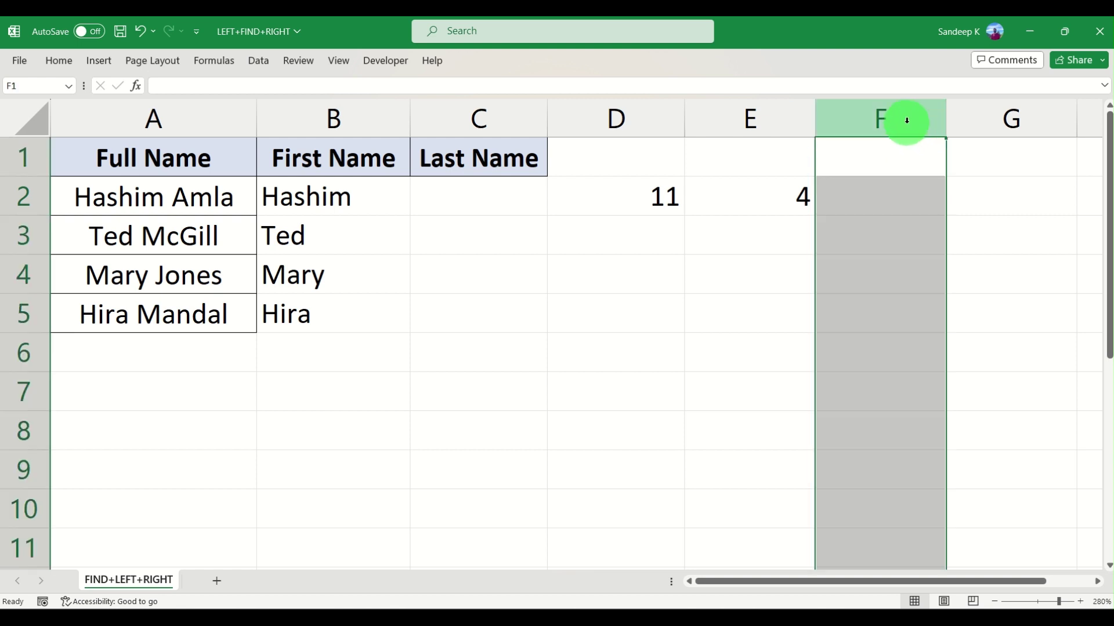
{"action": "left_click", "coordinate": [60, 60]}
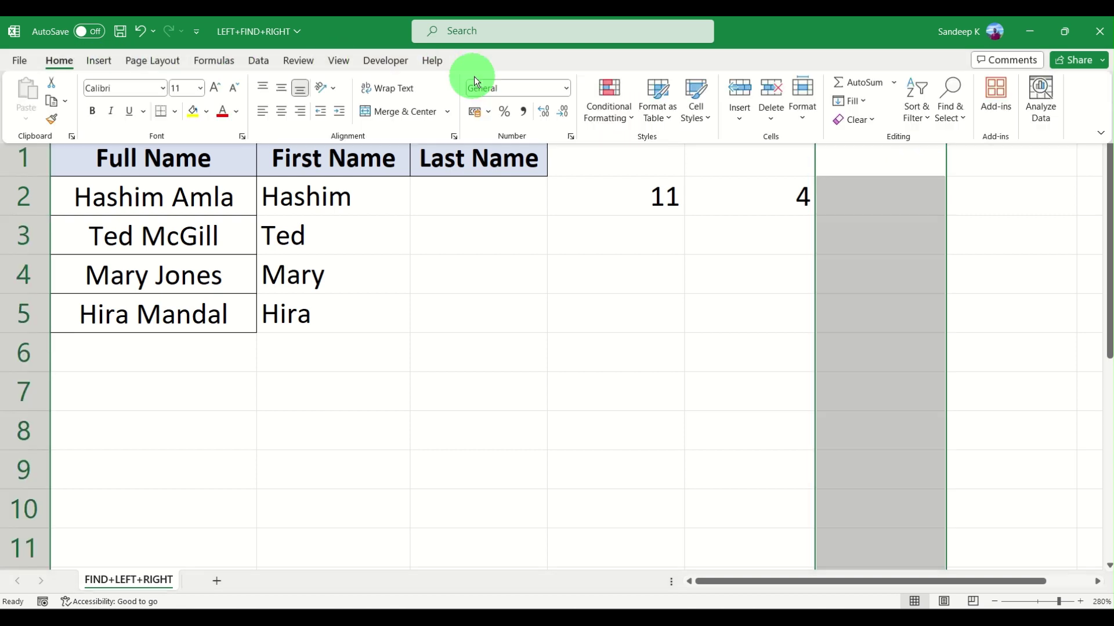
{"action": "left_click", "coordinate": [557, 87]}
{"action": "left_click", "coordinate": [566, 88]}
{"action": "left_click", "coordinate": [548, 143]}
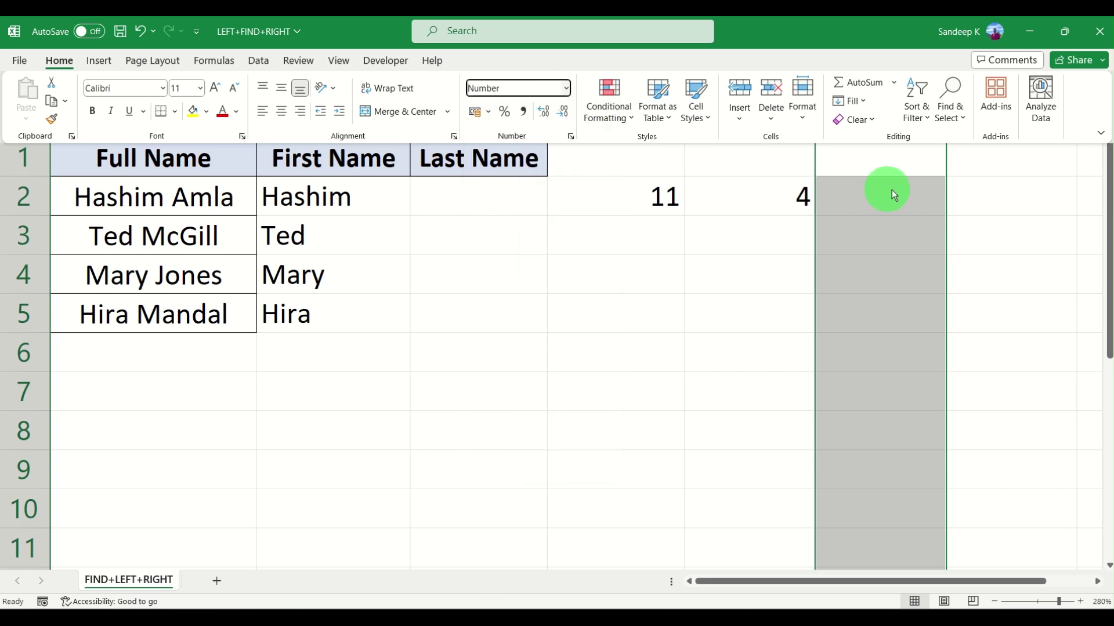
Enter =11-4 in F2
{"action": "left_click", "coordinate": [887, 203]}
{"action": "double_click", "coordinate": [887, 203]}
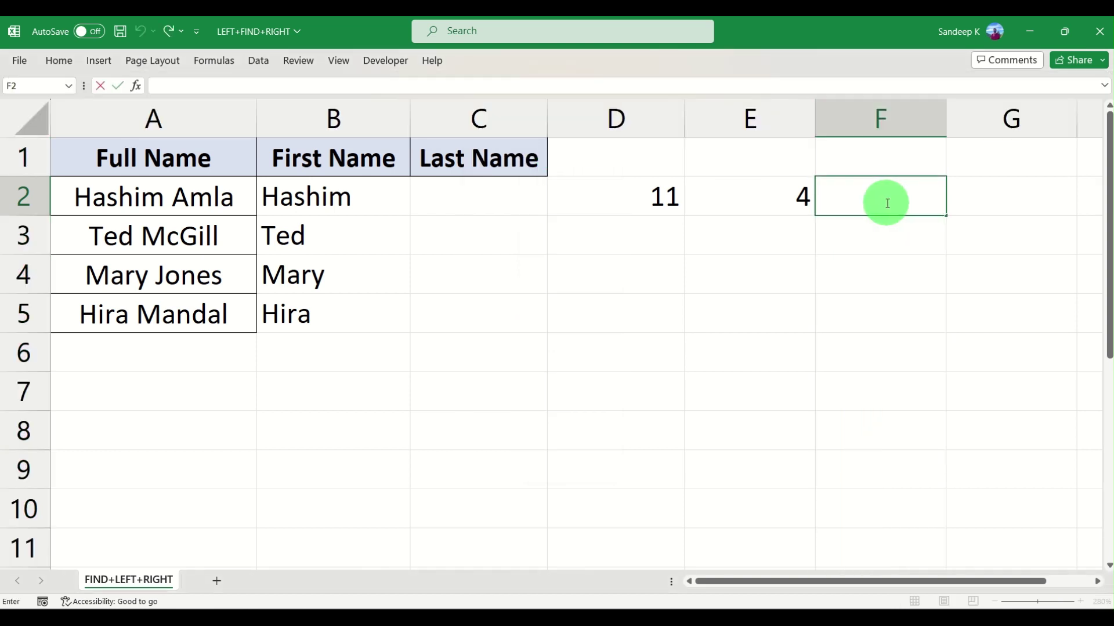
{"action": "type", "text": "=11-4"}
{"action": "key", "text": "Return"}
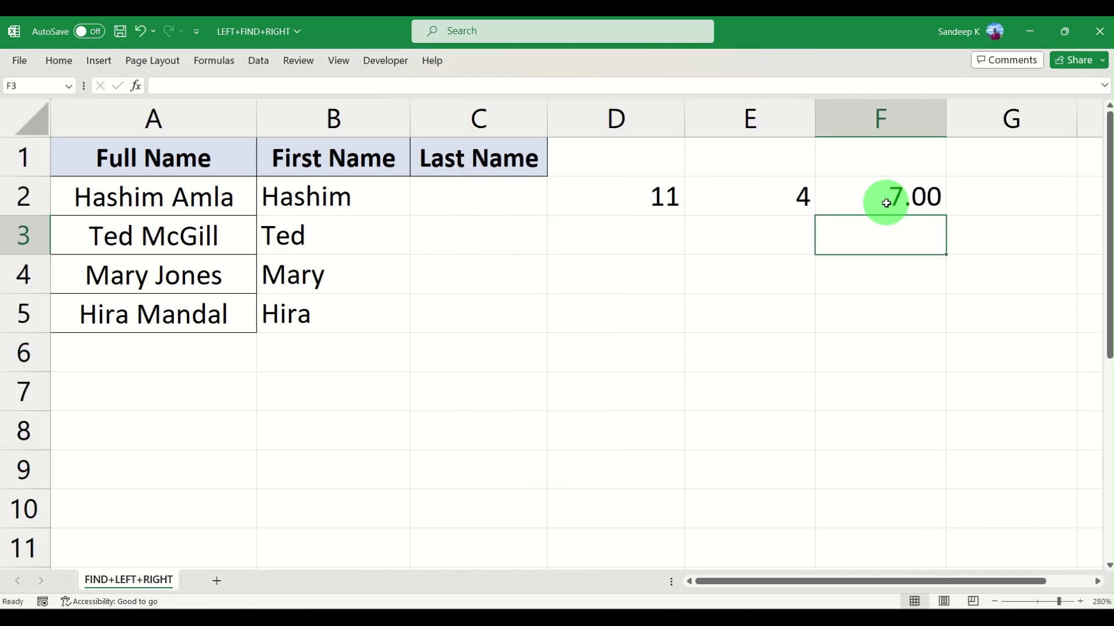
{"action": "left_click", "coordinate": [884, 201]}
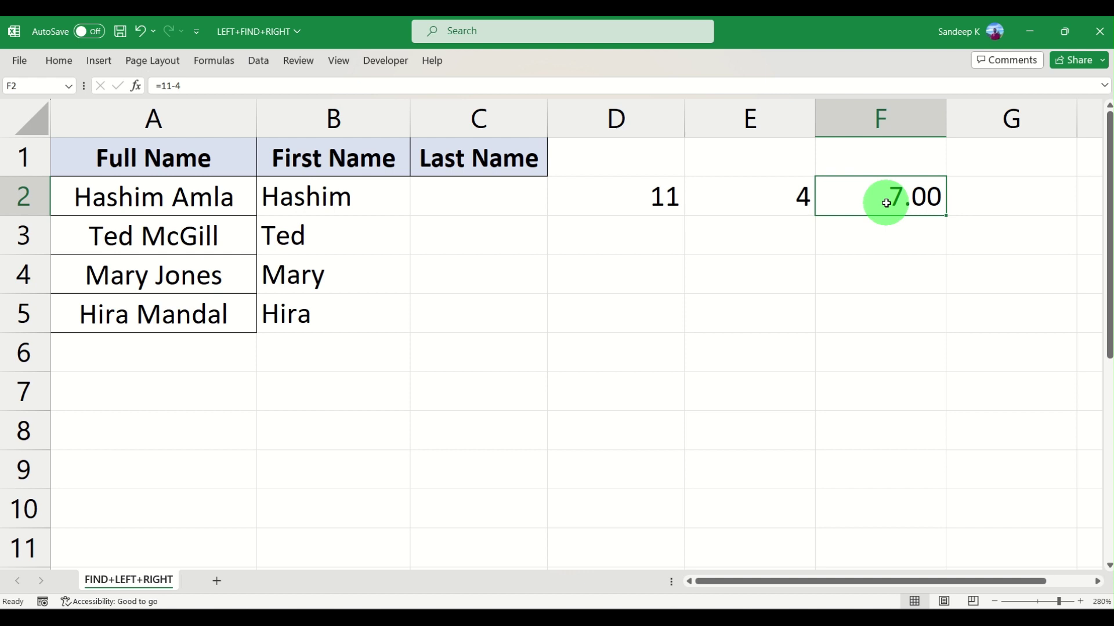
Remove F2's decimal places so it shows a whole 7
{"action": "left_click", "coordinate": [61, 60]}
{"action": "left_click", "coordinate": [544, 110]}
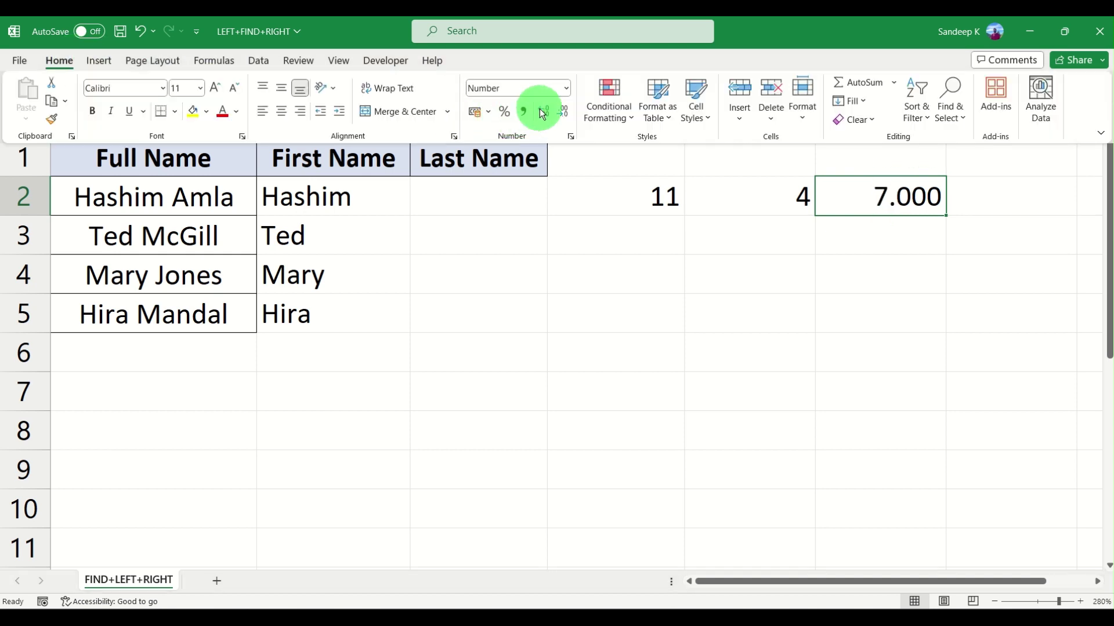
{"action": "left_click", "coordinate": [554, 110]}
{"action": "left_click", "coordinate": [554, 110]}
{"action": "left_click", "coordinate": [554, 110]}
{"action": "left_click", "coordinate": [904, 196]}
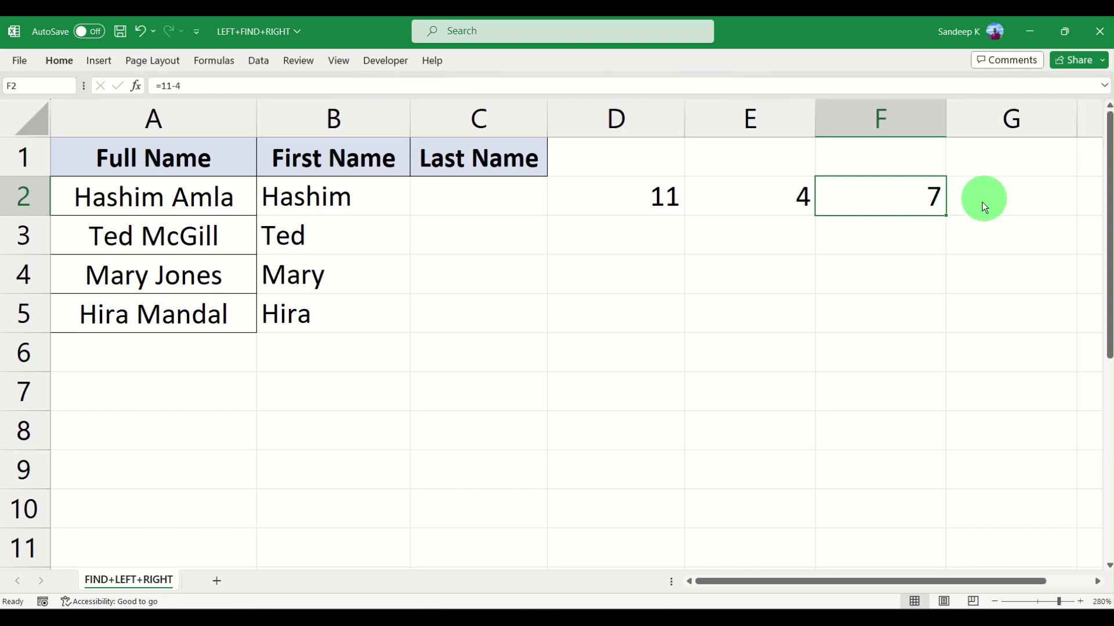
{"action": "left_click", "coordinate": [963, 266]}
{"action": "left_click", "coordinate": [900, 199]}
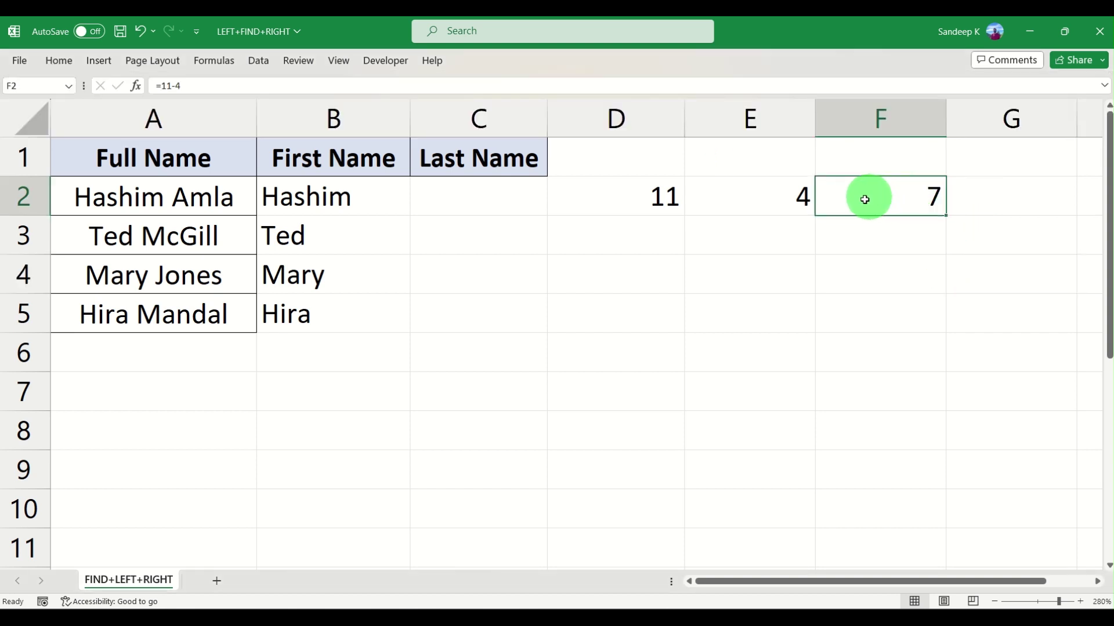
{"action": "double_click", "coordinate": [455, 201]}
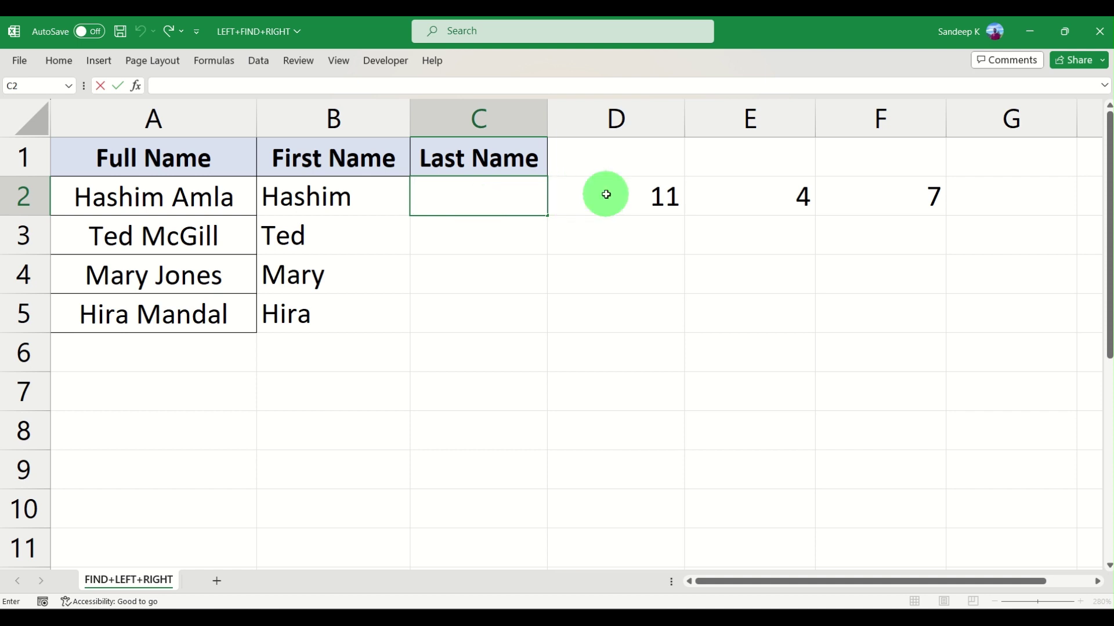
{"action": "left_click_drag", "start_coordinate": [603, 191], "coordinate": [858, 191]}
Clear the scratch values and start C2 with =RIGHT(A2,LEN(A2
{"action": "key", "text": "Delete"}
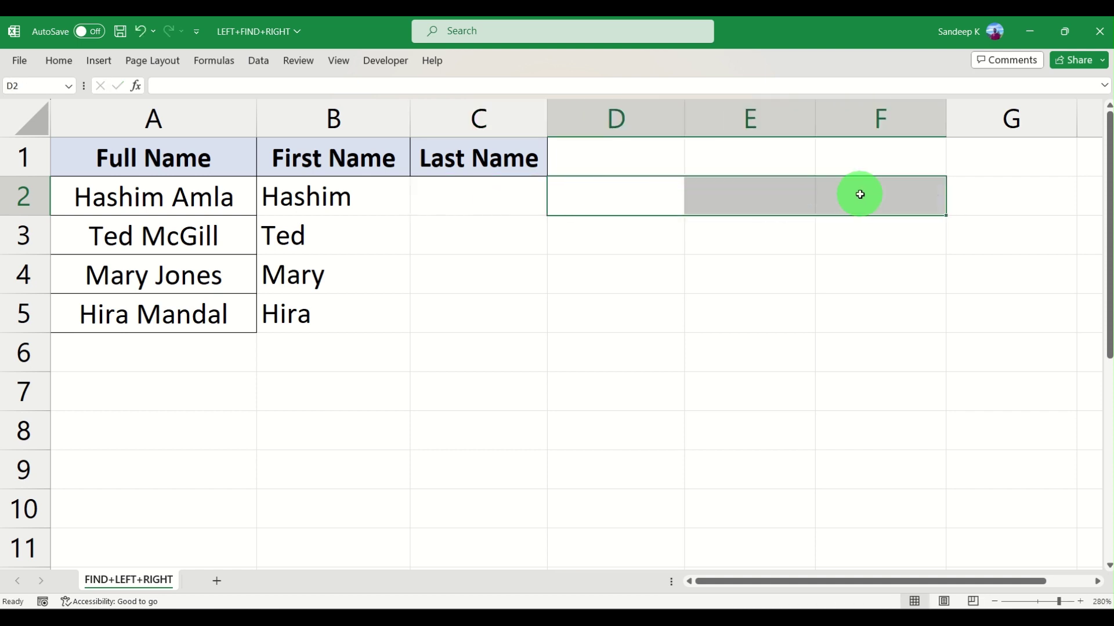
{"action": "left_click", "coordinate": [483, 189]}
{"action": "type", "text": "=right"}
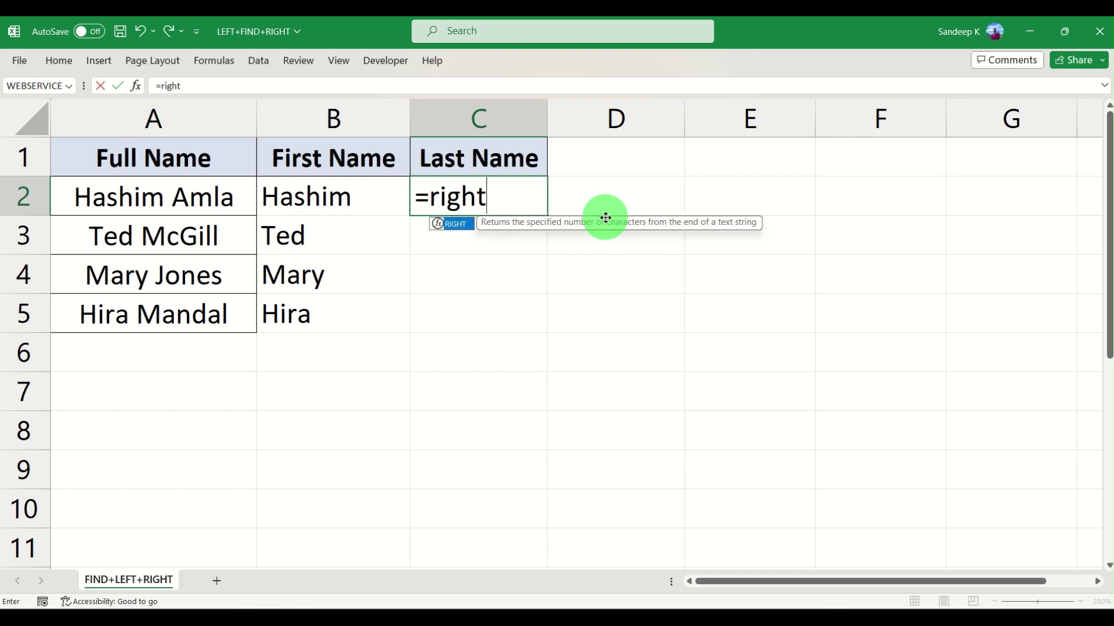
{"action": "key", "text": "Tab"}
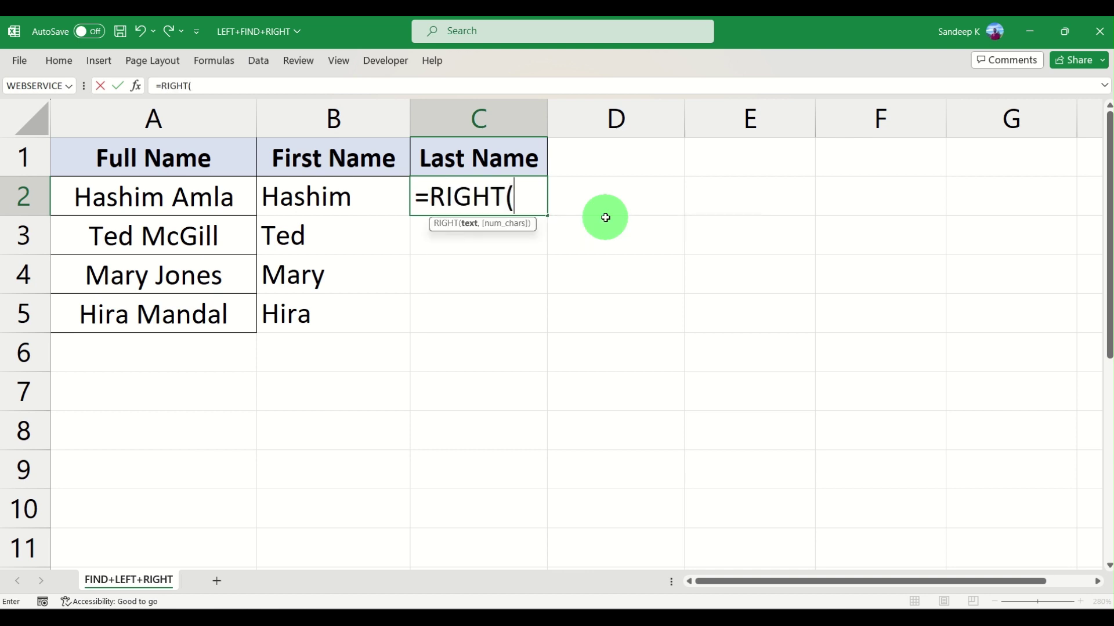
{"action": "left_click", "coordinate": [202, 201]}
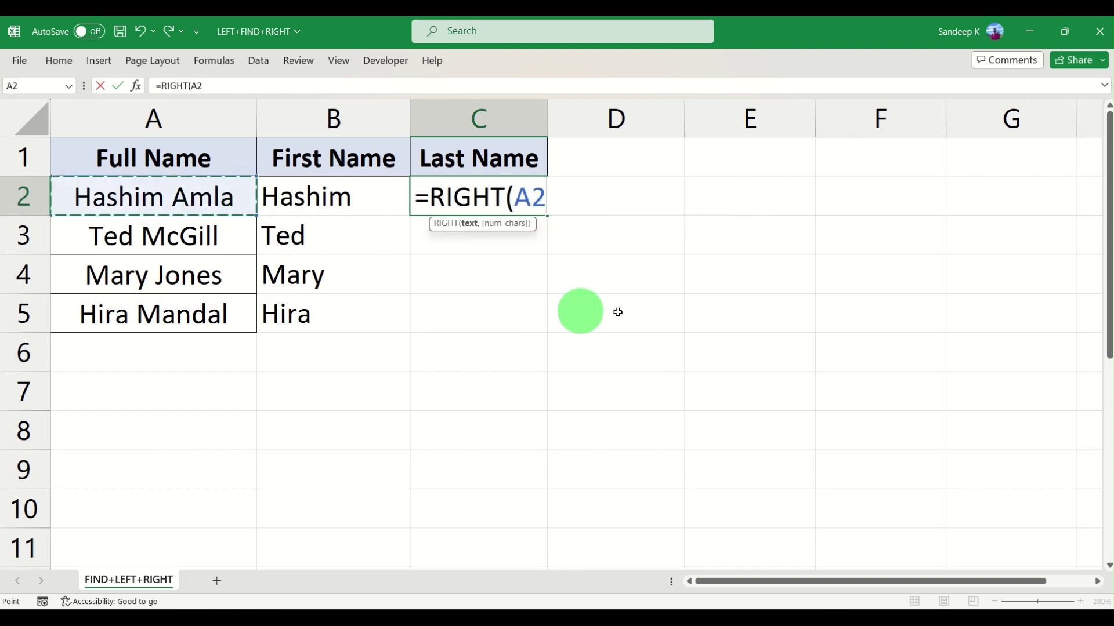
{"action": "type", "text": ","}
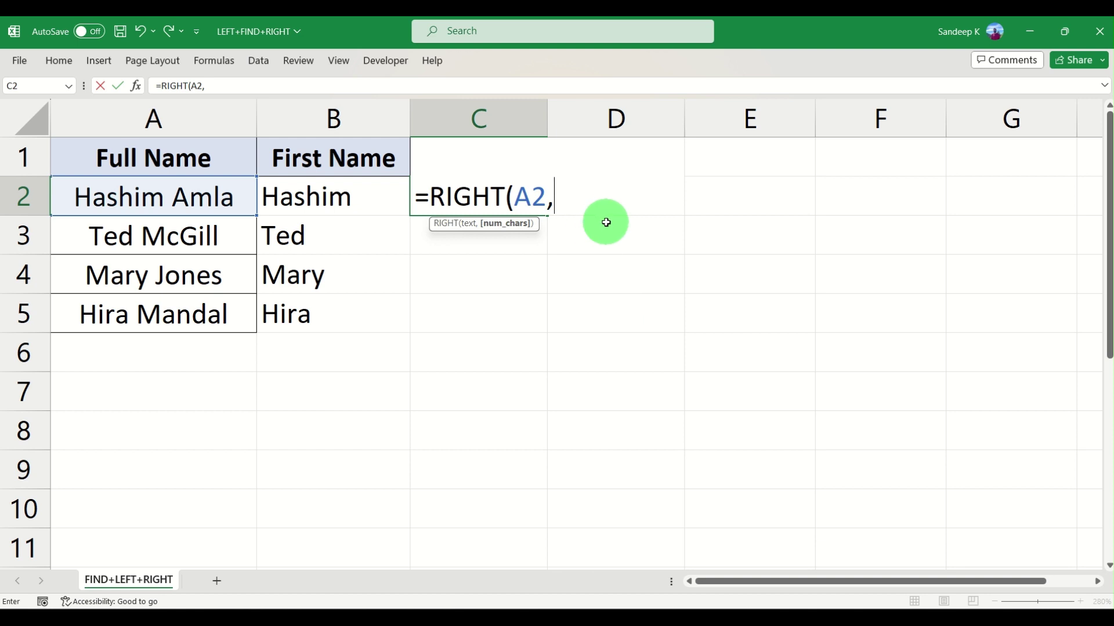
{"action": "type", "text": "LEN"}
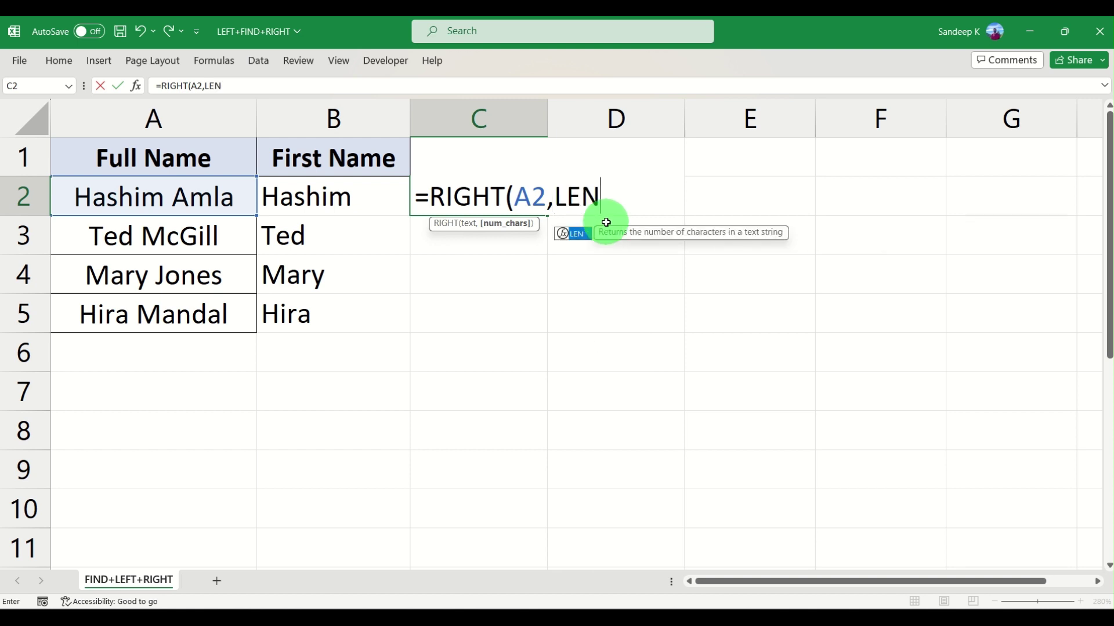
{"action": "type", "text": "("}
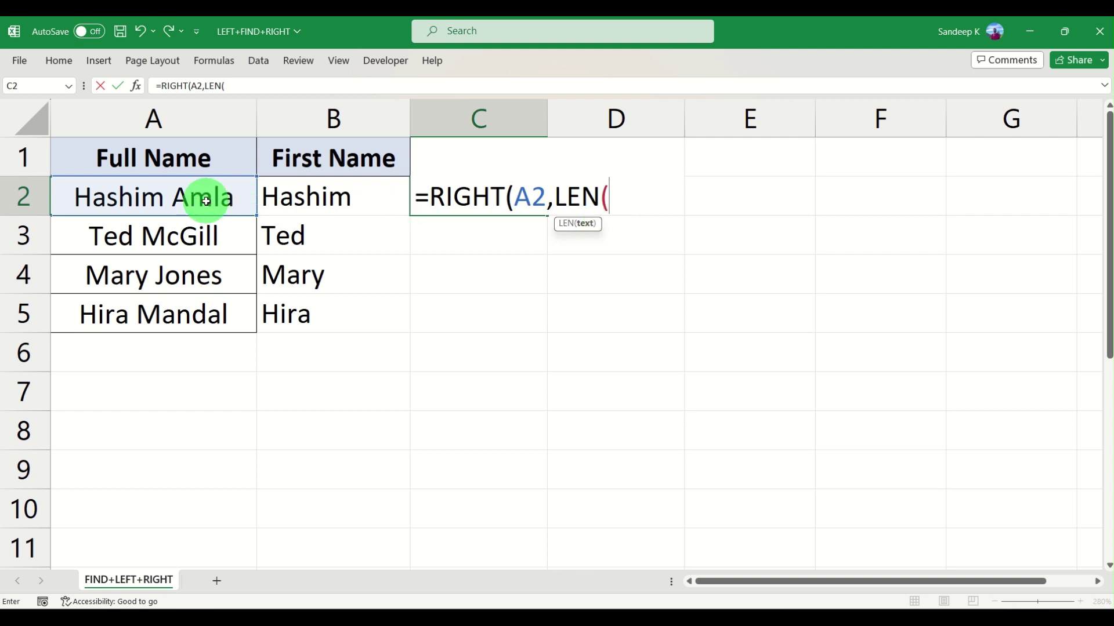
{"action": "left_click", "coordinate": [210, 197]}
Finish C2's formula as =RIGHT(A2,LEN(A2)-FIND(" ",A2)), left uncommitted
{"action": "type", "text": ")"}
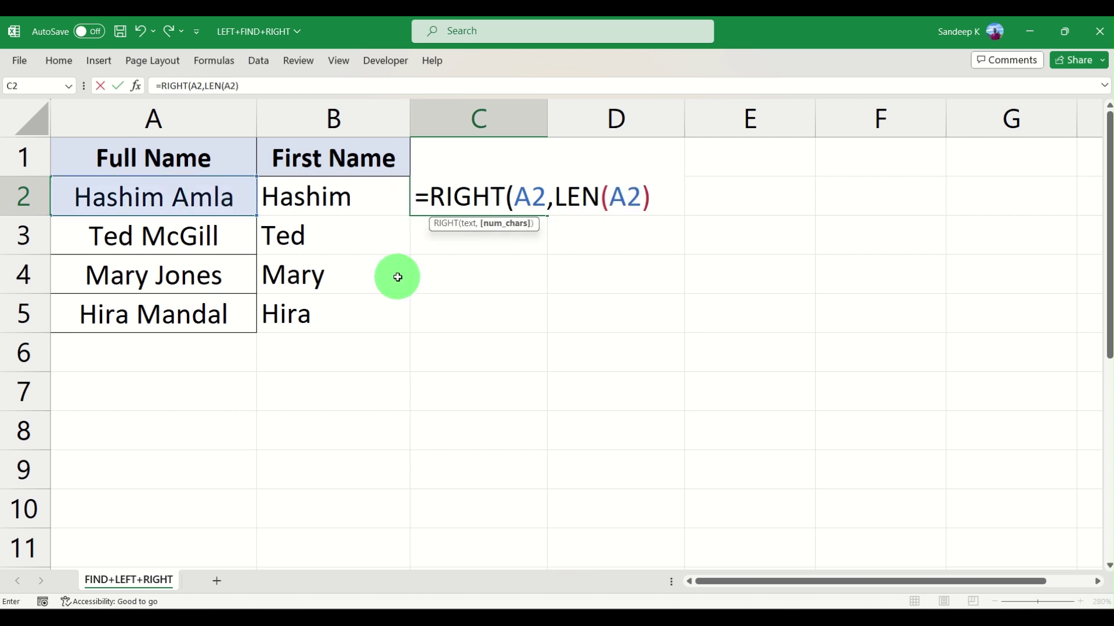
{"action": "type", "text": "-fi"}
{"action": "key", "text": "BackSpace"}
{"action": "key", "text": "BackSpace"}
{"action": "type", "text": "find"}
{"action": "key", "text": "BackSpace"}
{"action": "key", "text": "BackSpace"}
{"action": "key", "text": "BackSpace"}
{"action": "key", "text": "BackSpace"}
{"action": "type", "text": "FIND"}
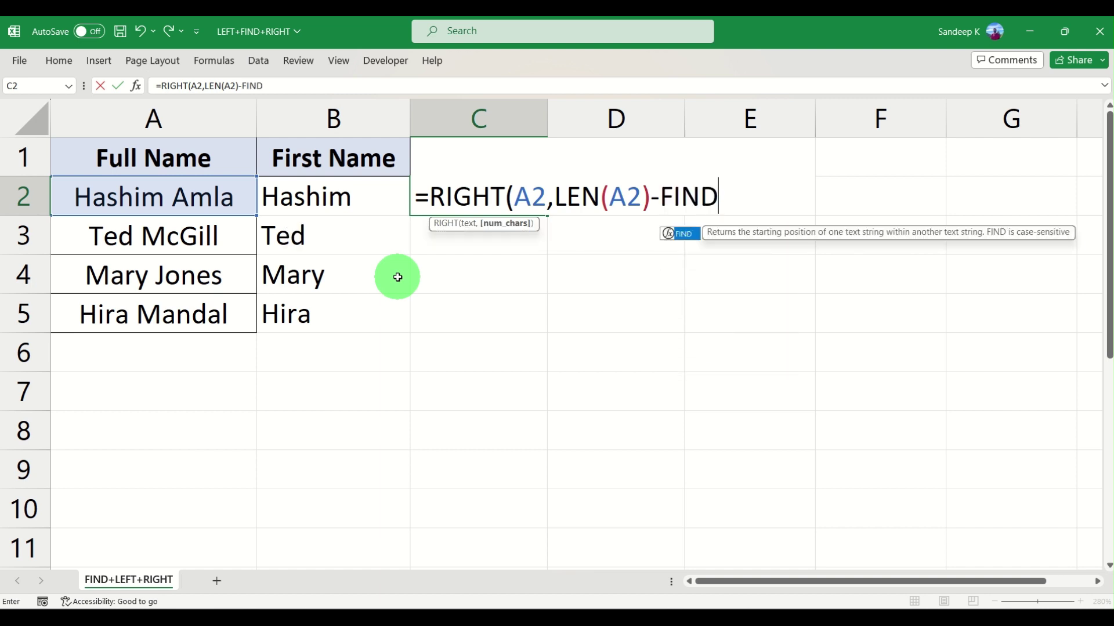
{"action": "type", "text": "(\" \""}
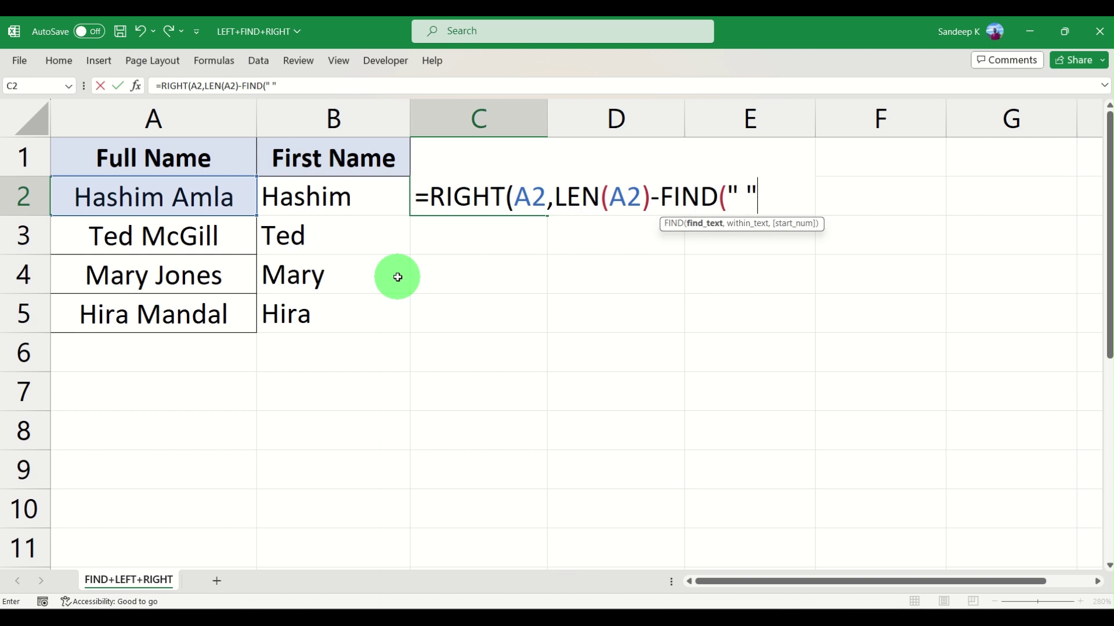
{"action": "type", "text": ","}
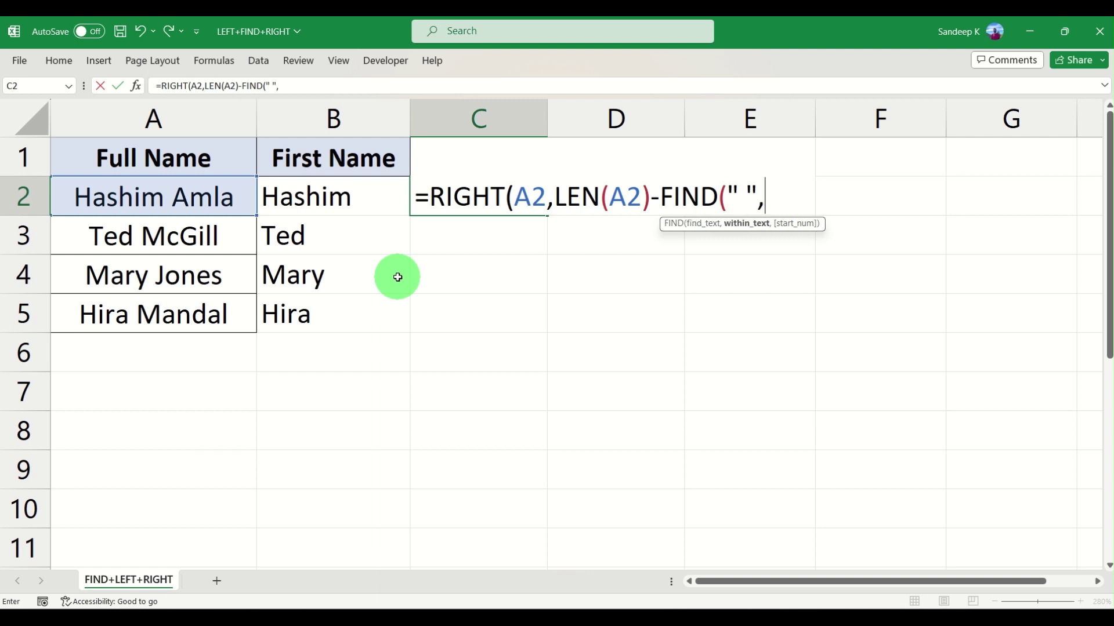
{"action": "type", "text": "A2)"}
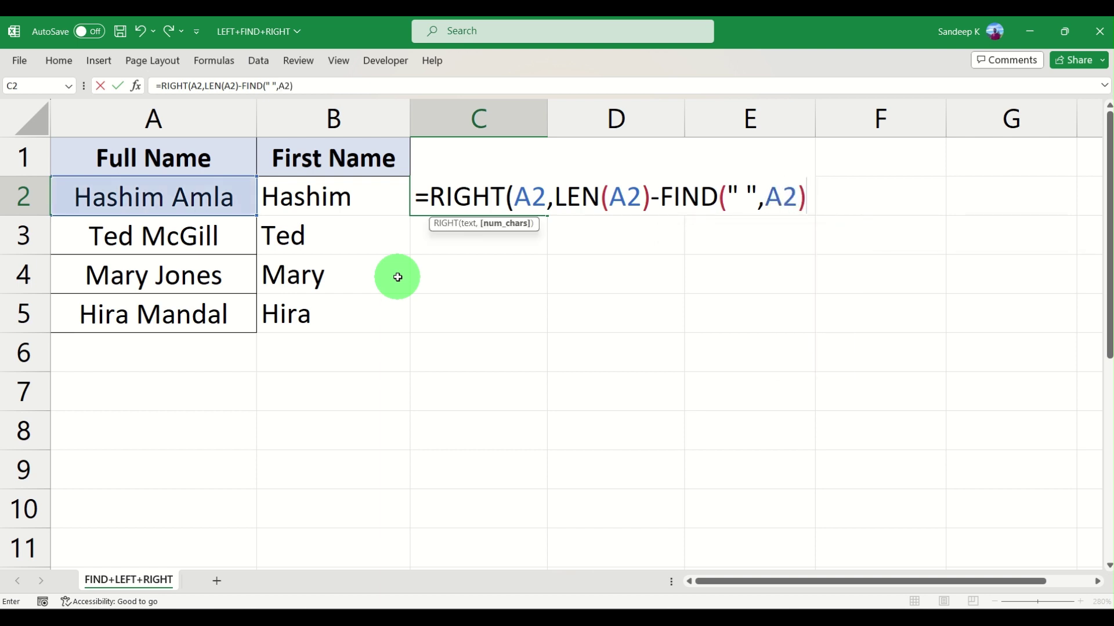
{"action": "type", "text": ")"}
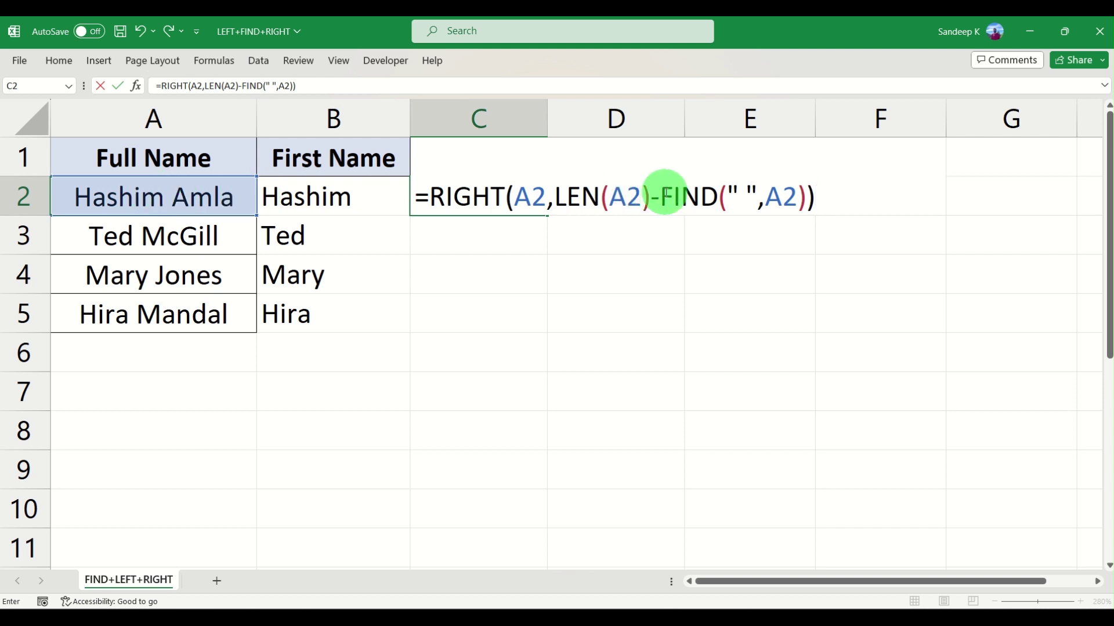
Commit the RIGHT/LEN/FIND last-name formula in C2 and reselect that cell
{"action": "left_click_drag", "start_coordinate": [665, 194], "coordinate": [801, 195]}
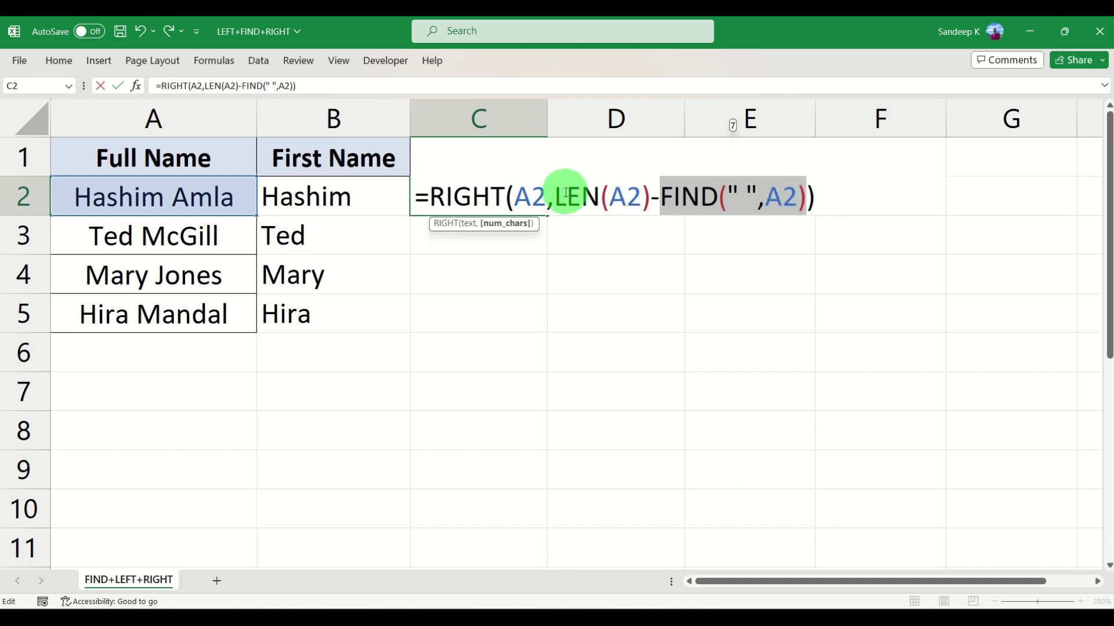
{"action": "left_click", "coordinate": [643, 197]}
{"action": "key", "text": "Return"}
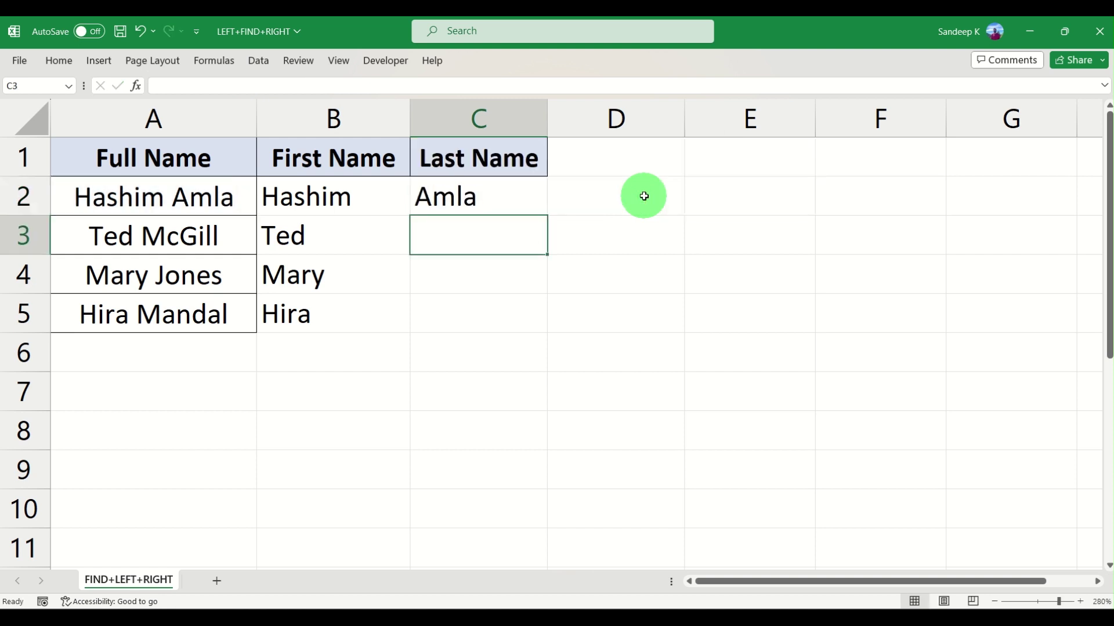
{"action": "key", "text": "Up"}
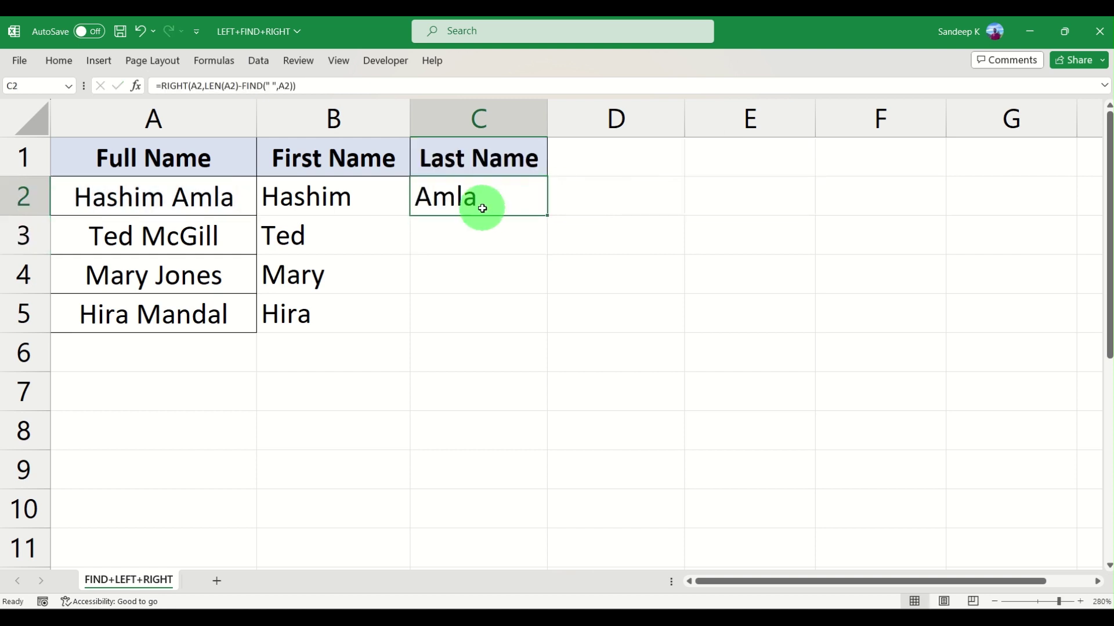
{"action": "left_click_drag", "start_coordinate": [547, 215], "coordinate": [544, 323]}
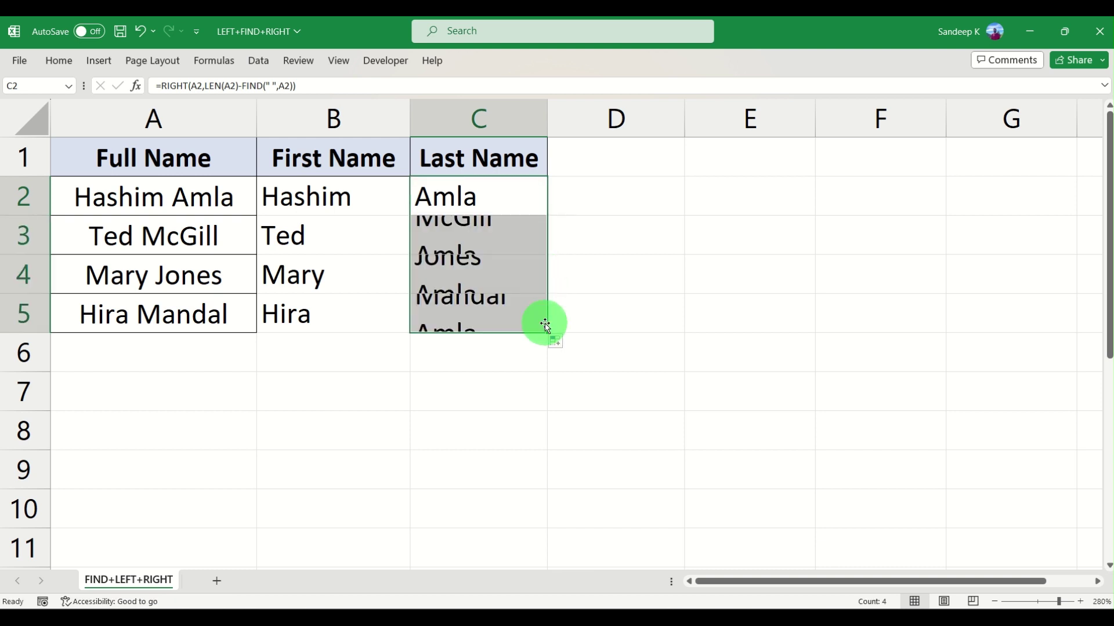
{"action": "left_click", "coordinate": [543, 282]}
{"action": "left_click", "coordinate": [502, 204]}
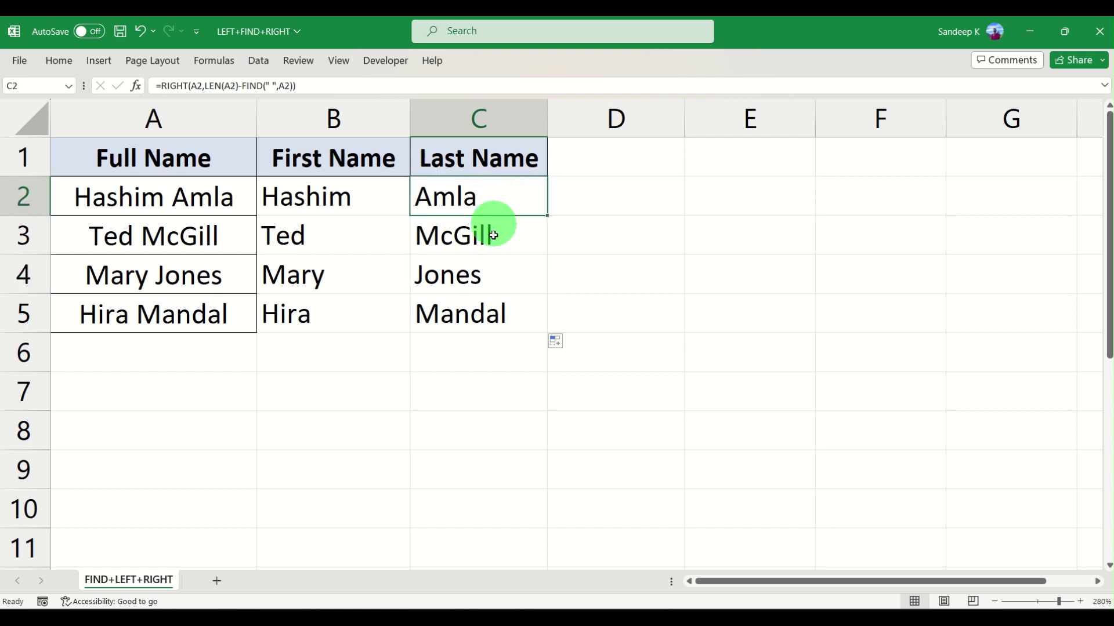